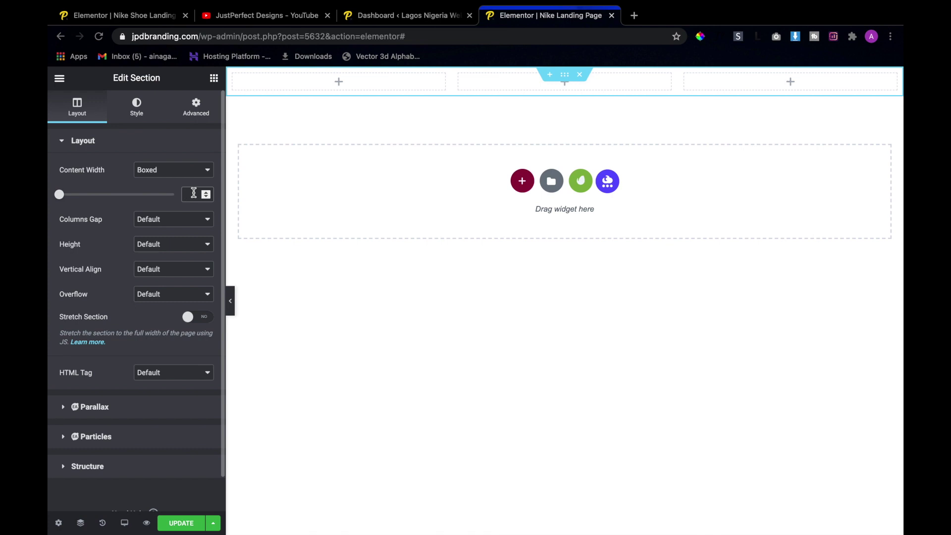
Set the three-column section's boxed content width to 1250 and its first column's width to 25%
{"action": "type", "text": "2"}
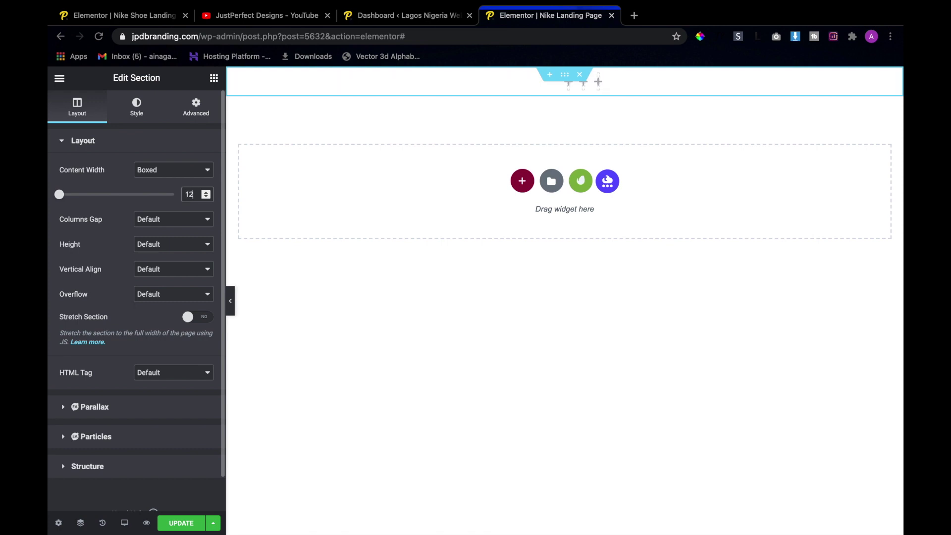
{"action": "type", "text": "50"}
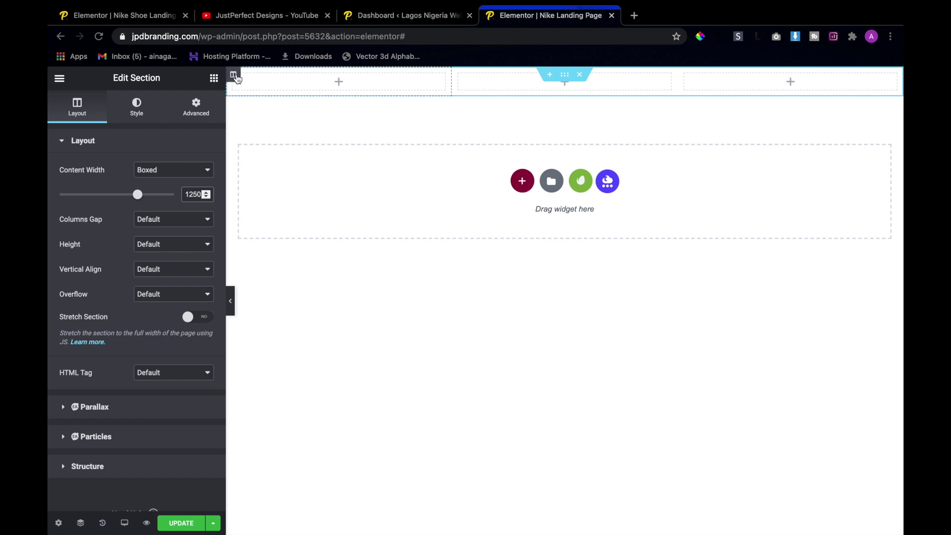
{"action": "left_click", "coordinate": [235, 76]}
{"action": "left_click", "coordinate": [194, 164]}
{"action": "type", "text": "25"}
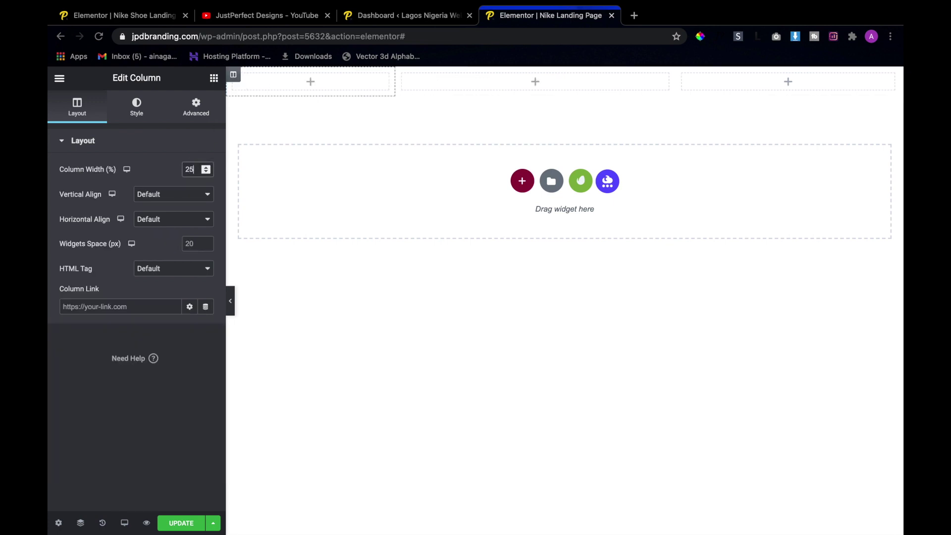
Set the middle column's width to 62%
{"action": "left_click", "coordinate": [403, 75]}
{"action": "double_click", "coordinate": [194, 169]}
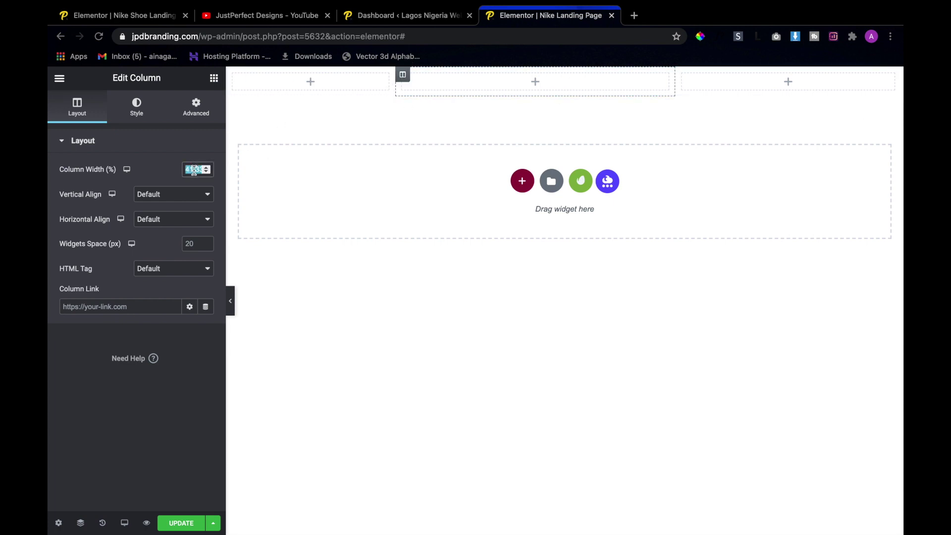
{"action": "type", "text": "62"}
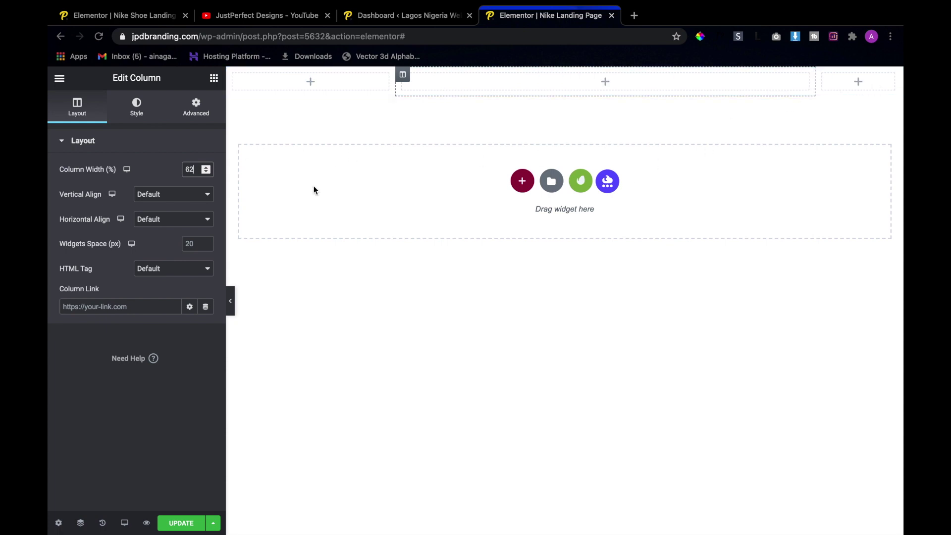
Add an Image widget to the first column and insert NIKE-LOGO.png from the media library
{"action": "left_click", "coordinate": [214, 79]}
{"action": "left_click_drag", "start_coordinate": [97, 252], "coordinate": [309, 88]}
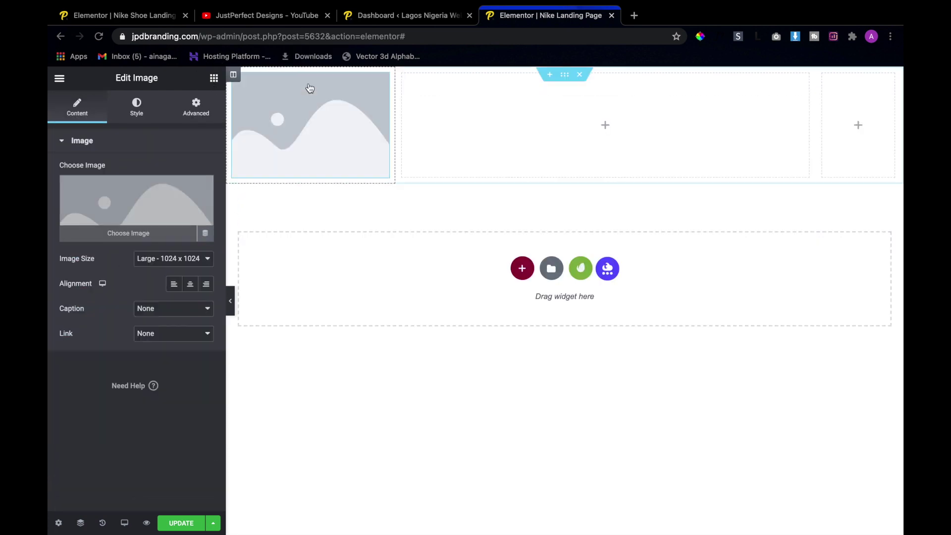
{"action": "left_click", "coordinate": [162, 177]}
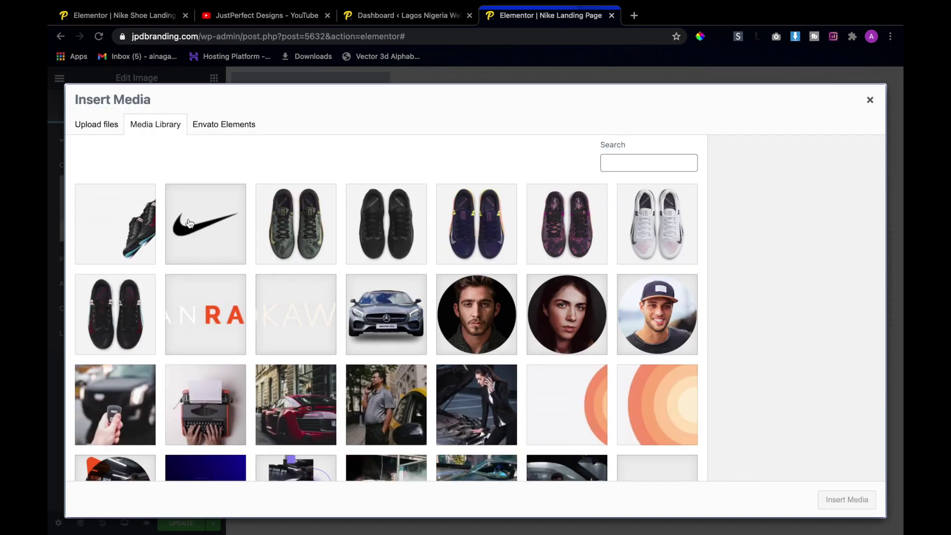
{"action": "left_click", "coordinate": [191, 224]}
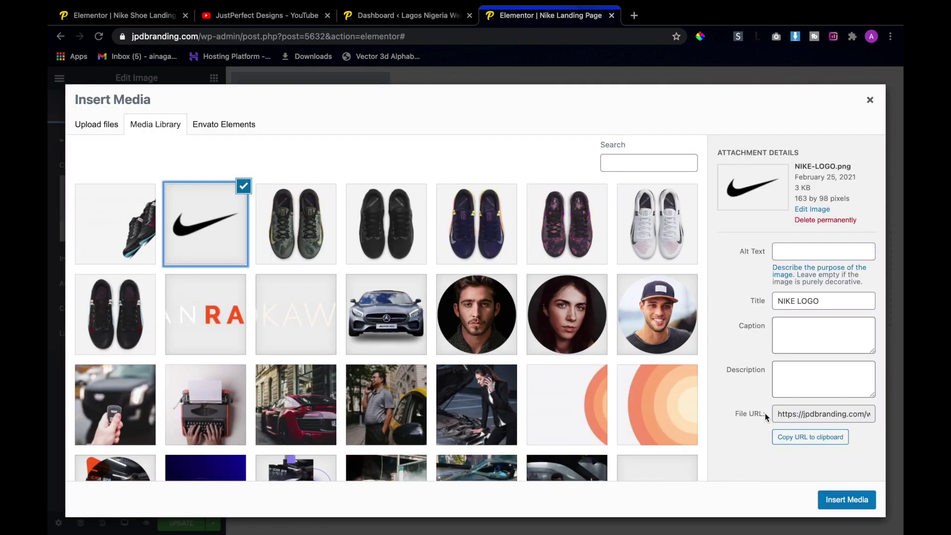
{"action": "left_click", "coordinate": [845, 500]}
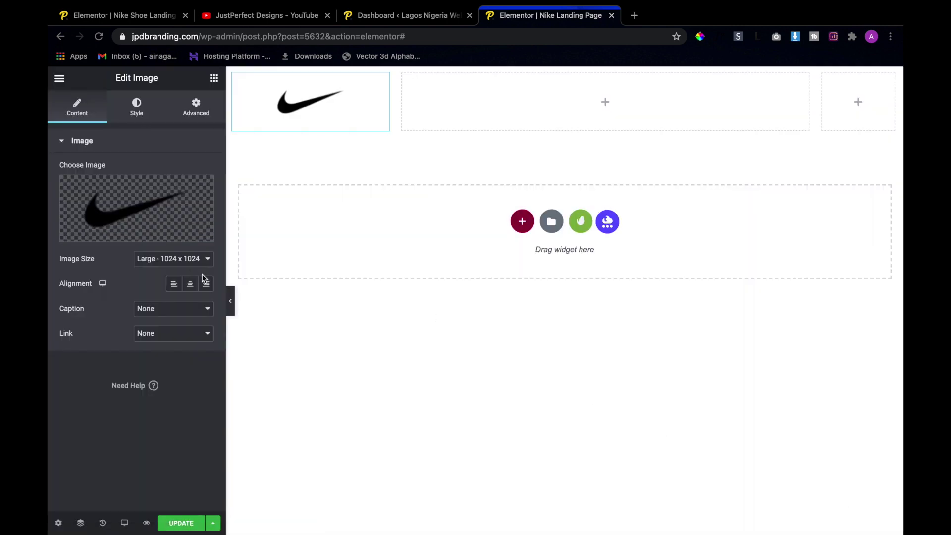
Align the Nike logo image to the left and set its width to 55%
{"action": "left_click", "coordinate": [176, 286]}
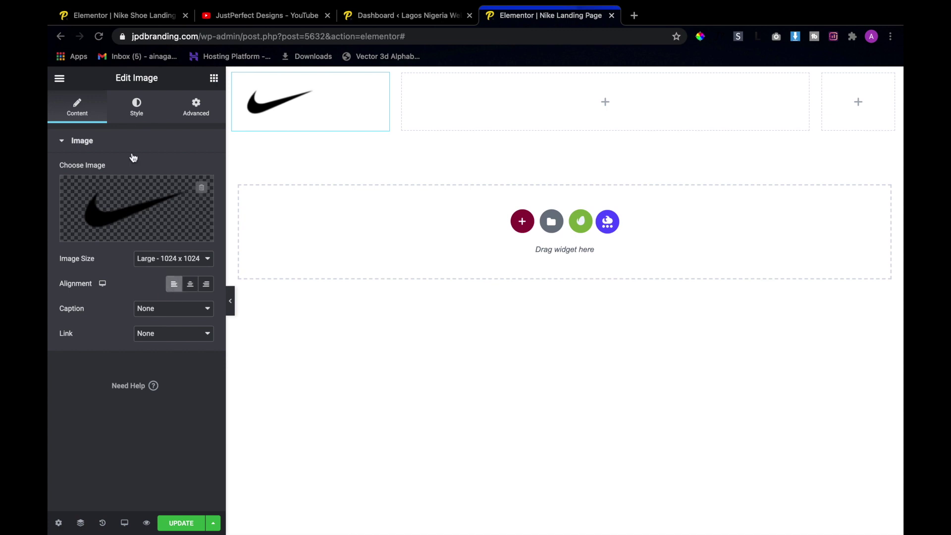
{"action": "left_click", "coordinate": [143, 113]}
{"action": "left_click", "coordinate": [193, 183]}
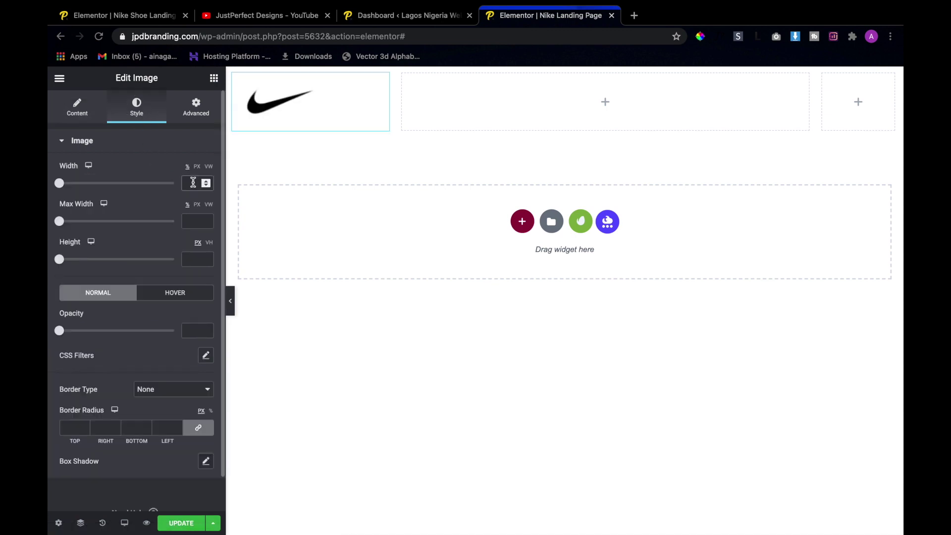
{"action": "type", "text": "55"}
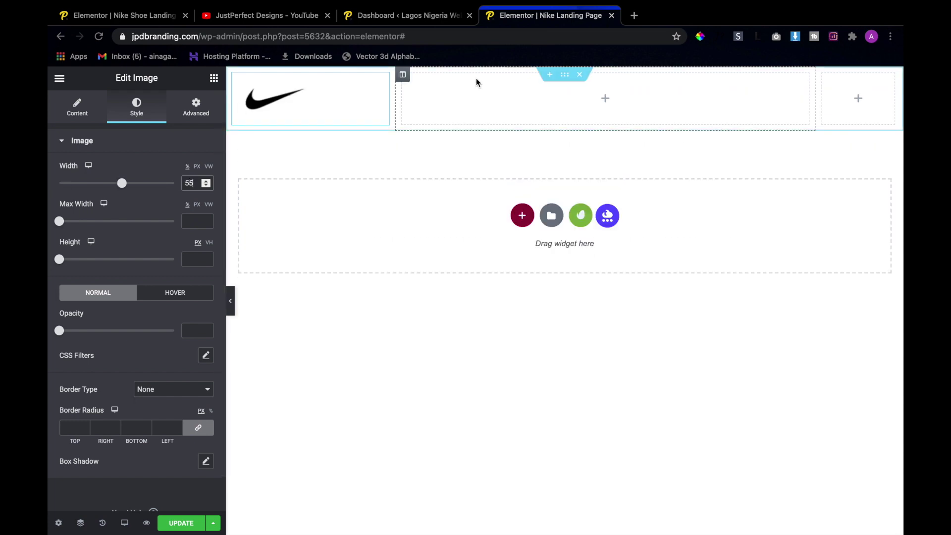
Find the Nav Menu widget and place it in the middle column of the header section
{"action": "left_click", "coordinate": [212, 82]}
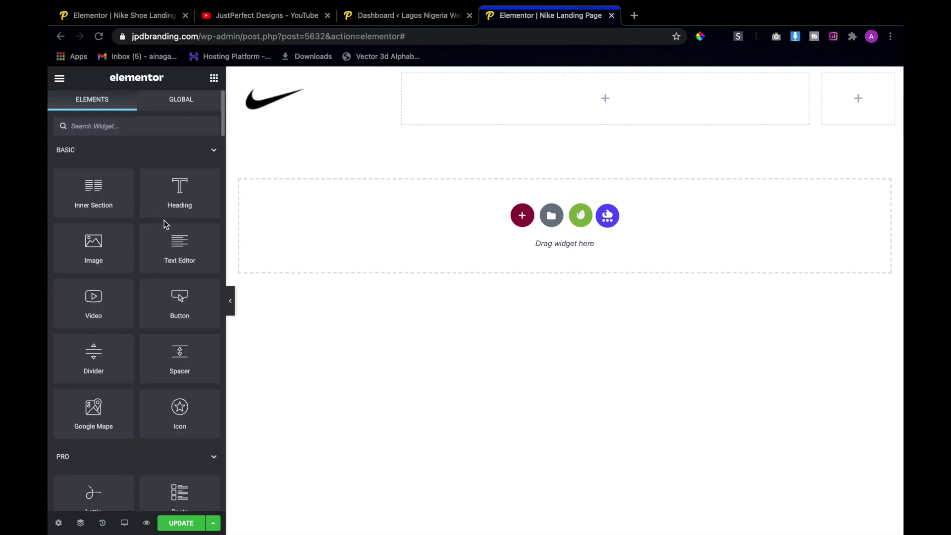
{"action": "type", "text": "nav"}
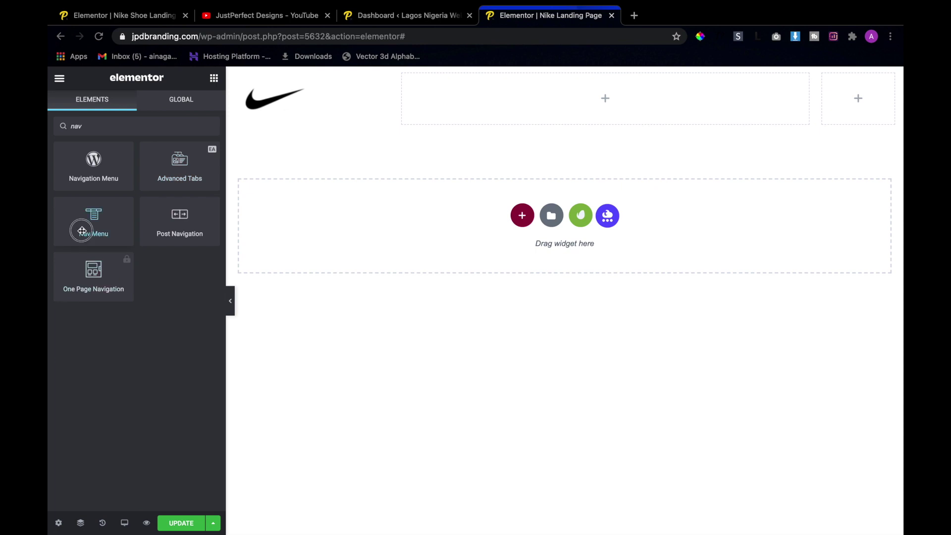
{"action": "left_click_drag", "start_coordinate": [82, 231], "coordinate": [584, 117]}
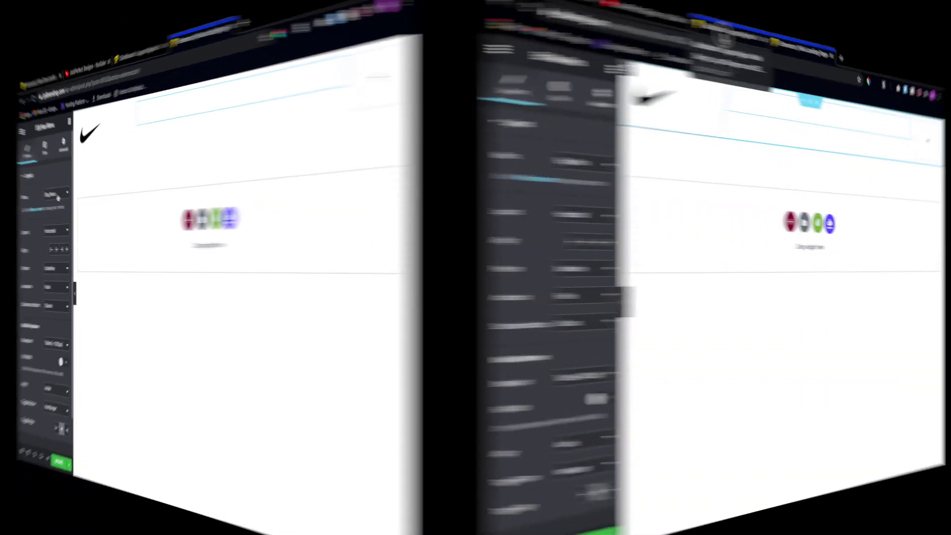
Switch to the WordPress dashboard and create a new navigation menu named Nike Sneaker
{"action": "left_click", "coordinate": [391, 18]}
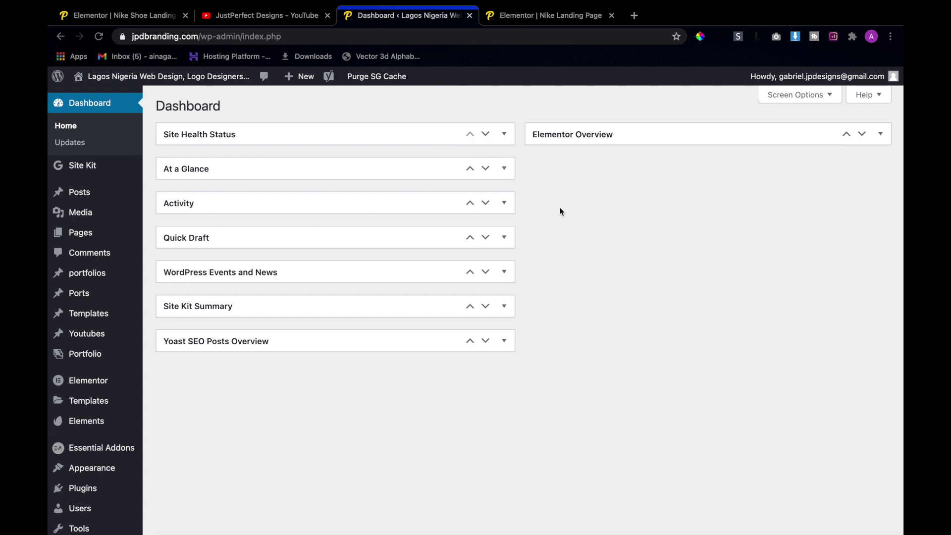
{"action": "mouse_move", "coordinate": [94, 473]}
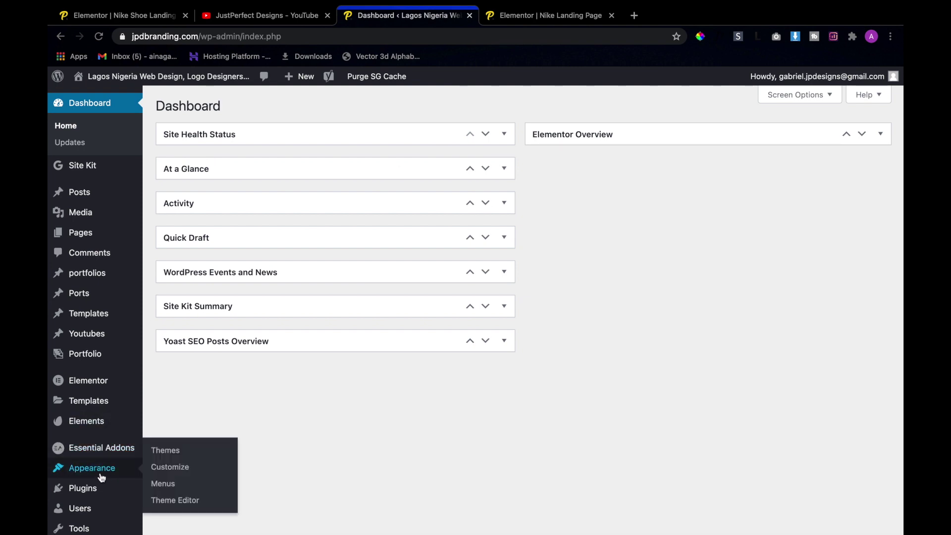
{"action": "left_click", "coordinate": [171, 490]}
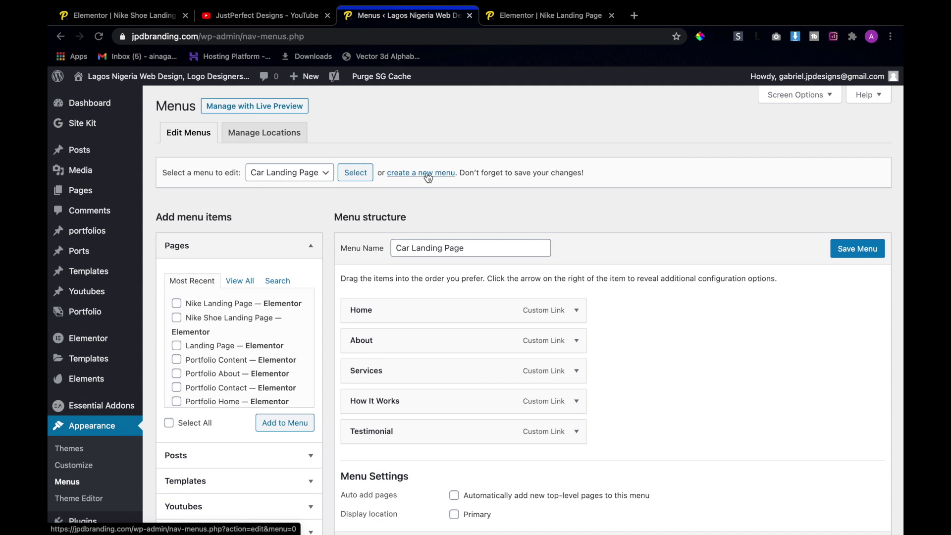
{"action": "left_click", "coordinate": [422, 178]}
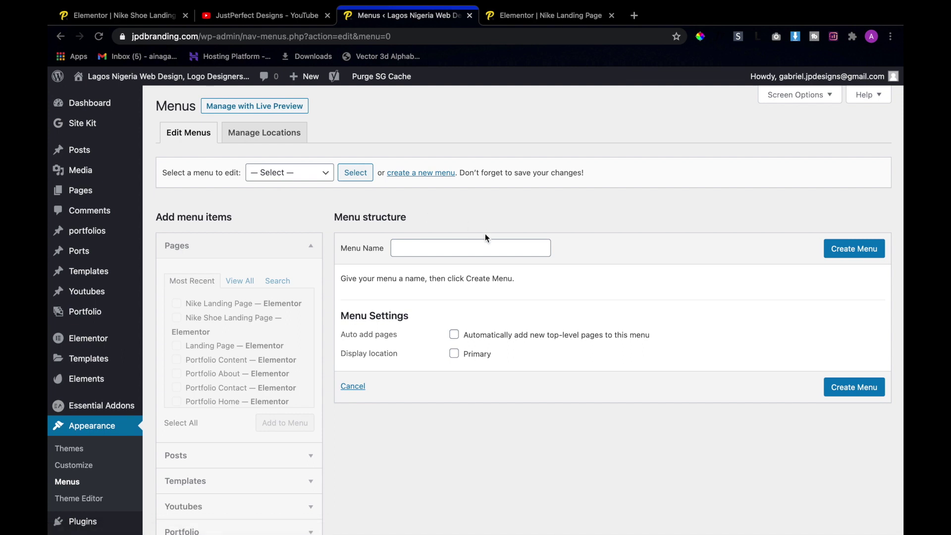
{"action": "left_click", "coordinate": [459, 253]}
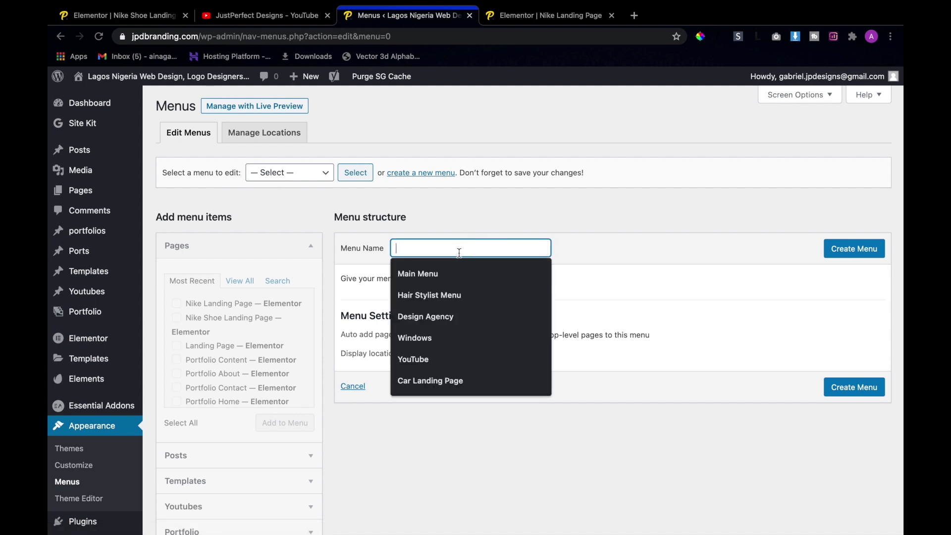
{"action": "type", "text": "Nike S"}
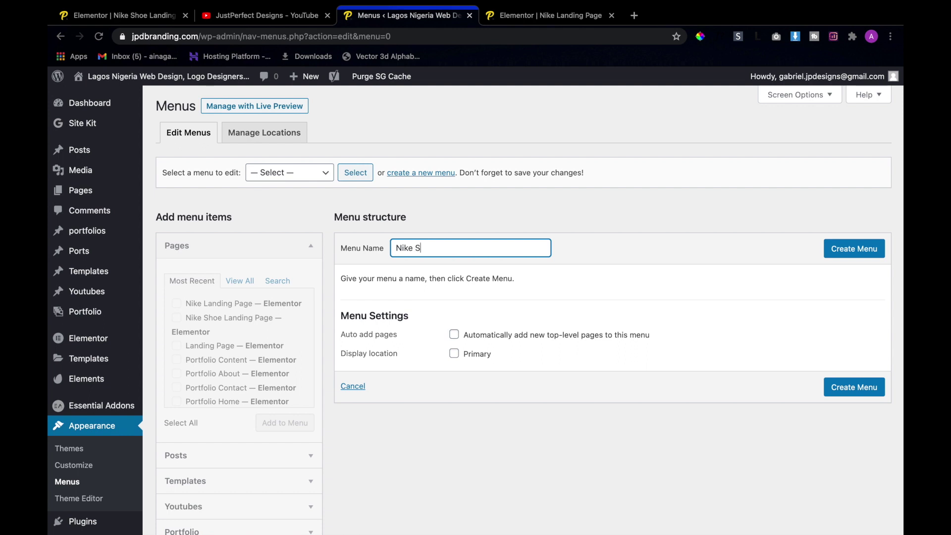
{"action": "type", "text": "neaker"}
{"action": "left_click", "coordinate": [859, 250]}
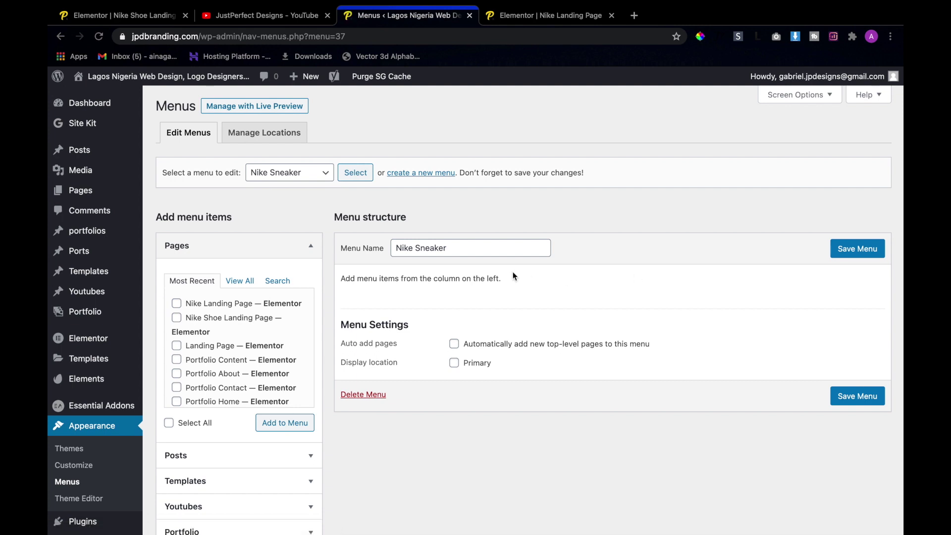
Add a custom link with the URL # and the link text About to the Nike Sneaker menu
{"action": "left_click", "coordinate": [311, 246]}
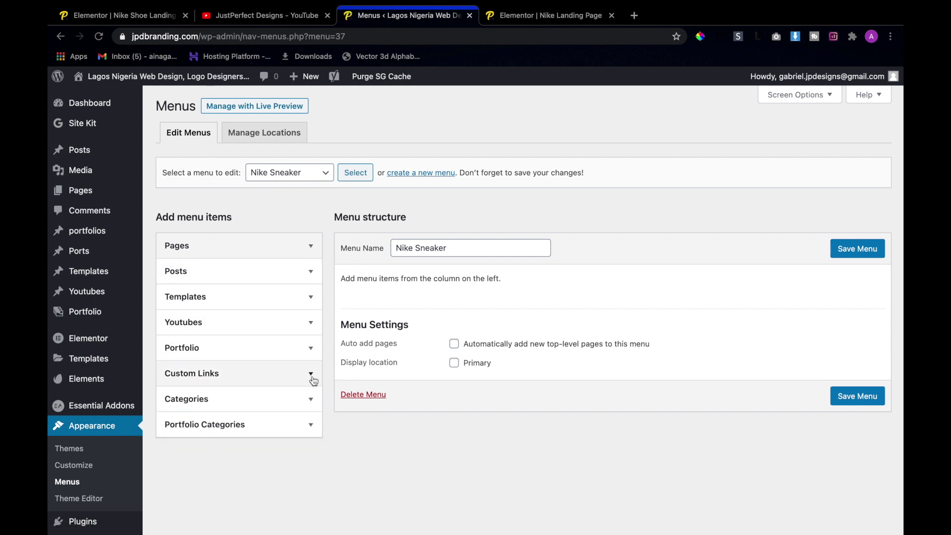
{"action": "left_click", "coordinate": [311, 374]}
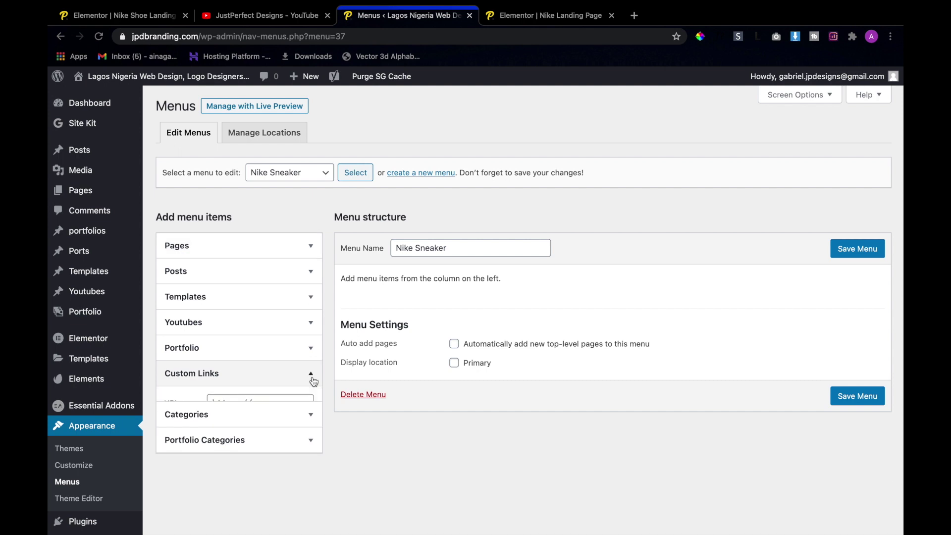
{"action": "scroll", "coordinate": [221, 373], "scroll_direction": "down", "scroll_amount": 3}
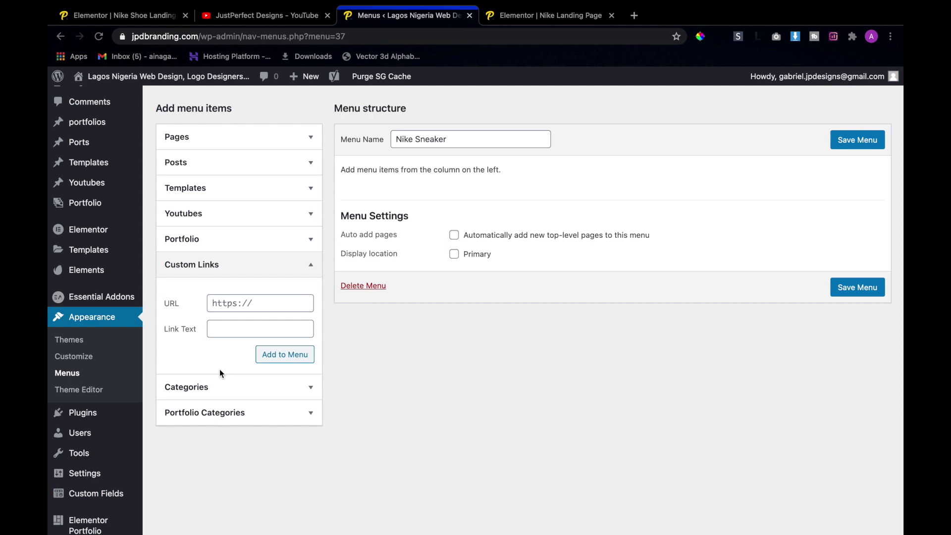
{"action": "left_click", "coordinate": [234, 305]}
{"action": "type", "text": "#"}
{"action": "left_click", "coordinate": [241, 333]}
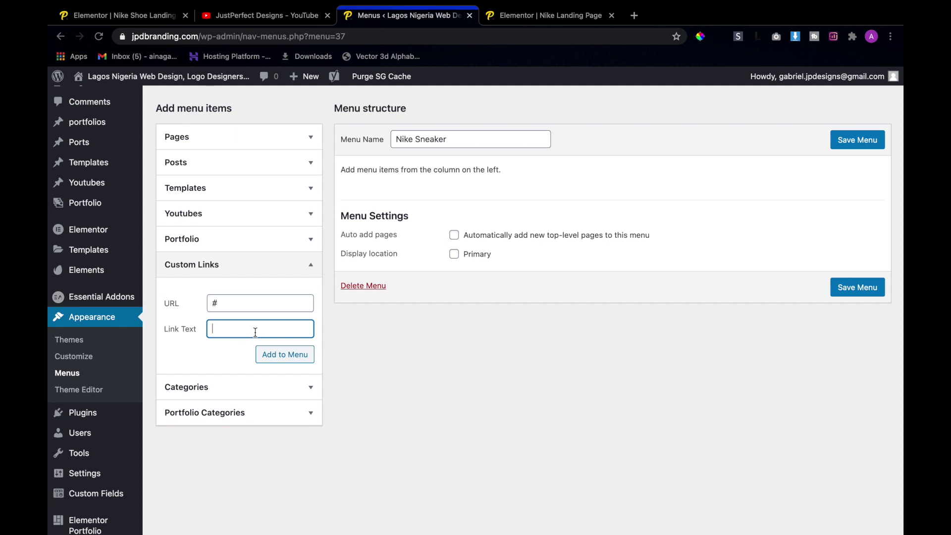
{"action": "type", "text": "About"}
{"action": "left_click", "coordinate": [284, 355]}
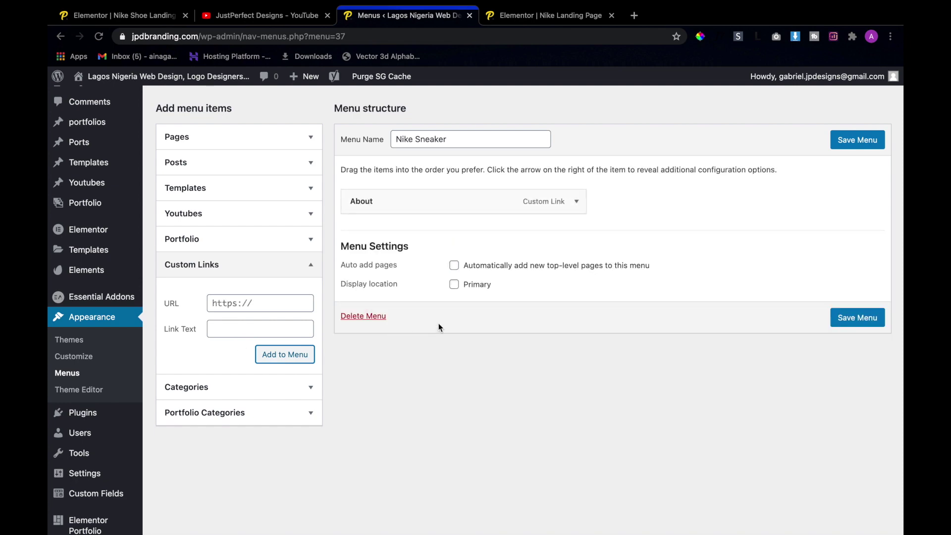
Check the finished page's menu names, and add a Features custom link with the URL # to the menu
{"action": "key", "text": "ctrl+Right"}
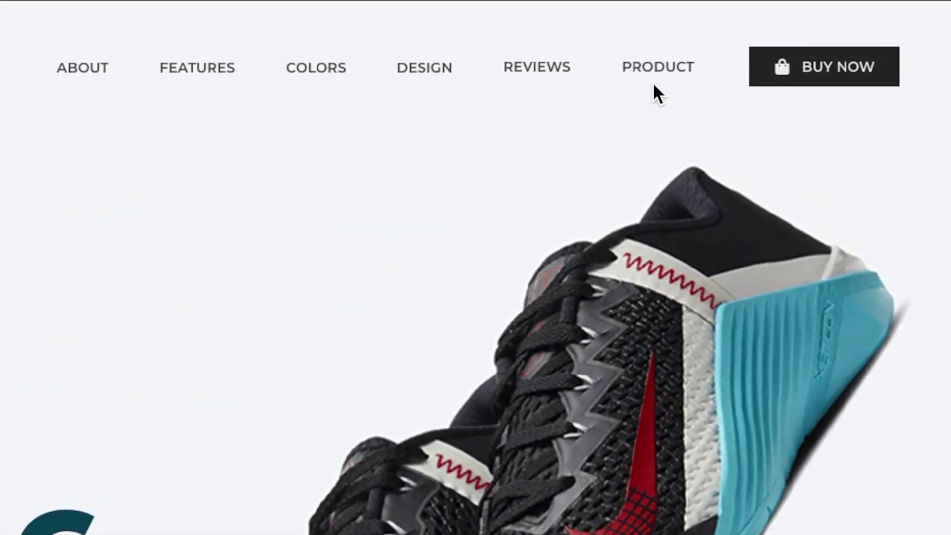
{"action": "key", "text": "ctrl+Left"}
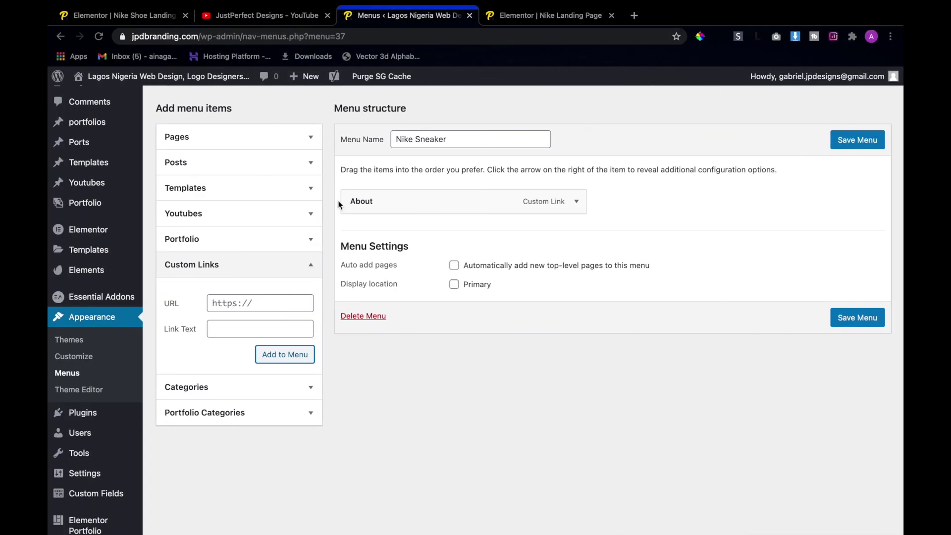
{"action": "left_click", "coordinate": [257, 303]}
{"action": "key", "text": "ctrl+a"}
{"action": "type", "text": "#"}
{"action": "left_click", "coordinate": [255, 335]}
{"action": "type", "text": "Fe"}
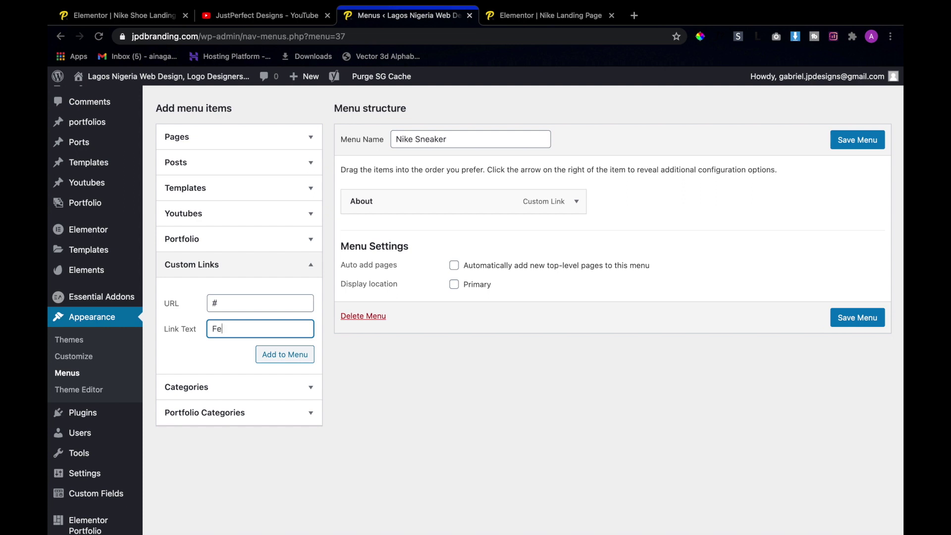
{"action": "type", "text": "atures"}
{"action": "left_click", "coordinate": [278, 354]}
Add a custom link with the URL # and the link text Colors to the menu
{"action": "left_click", "coordinate": [265, 300]}
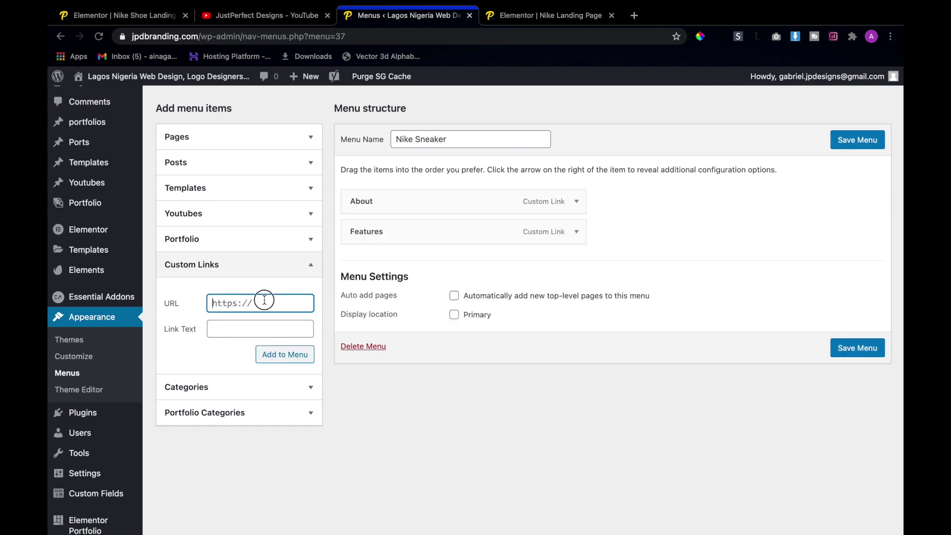
{"action": "type", "text": "#"}
{"action": "left_click", "coordinate": [254, 334]}
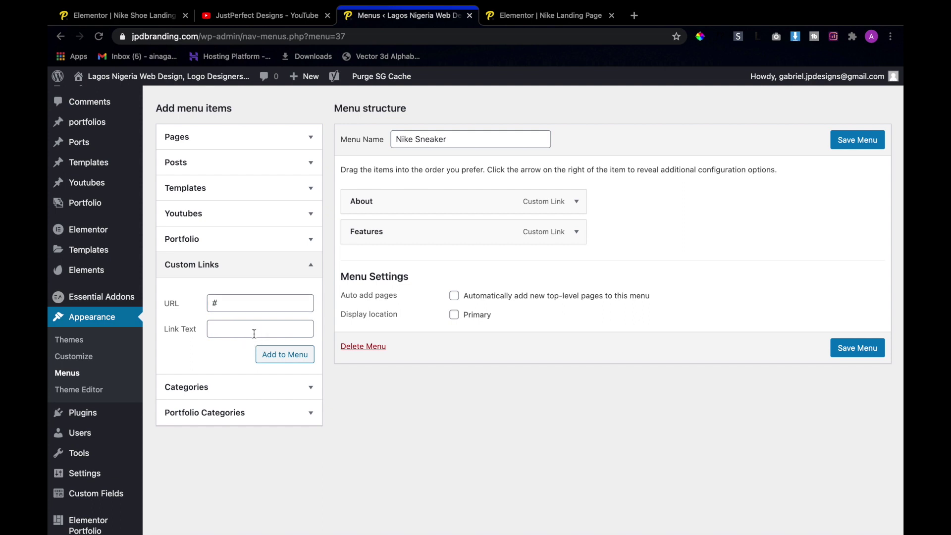
{"action": "type", "text": "Colors"}
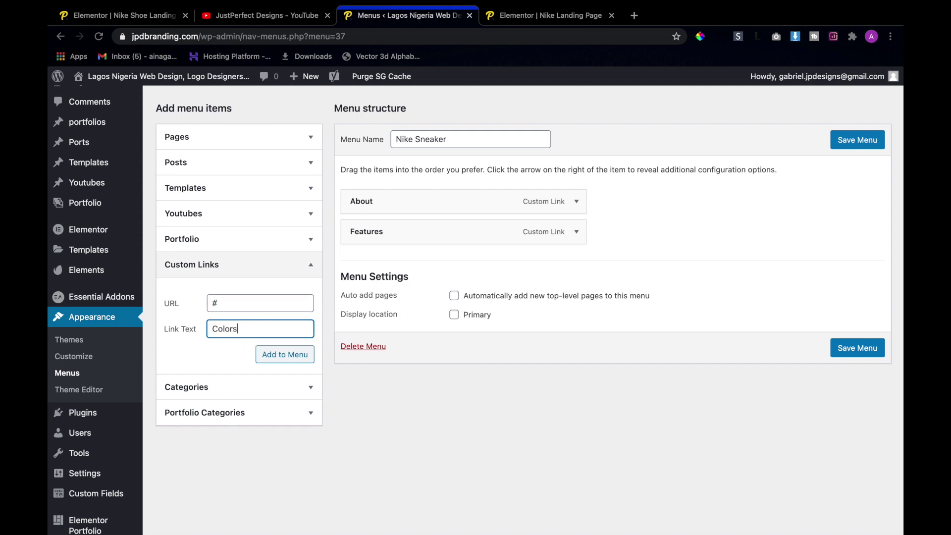
{"action": "left_click", "coordinate": [276, 354]}
Add a custom link with a # URL and the link text Reviews to the menu
{"action": "left_click", "coordinate": [244, 304]}
{"action": "type", "text": "#"}
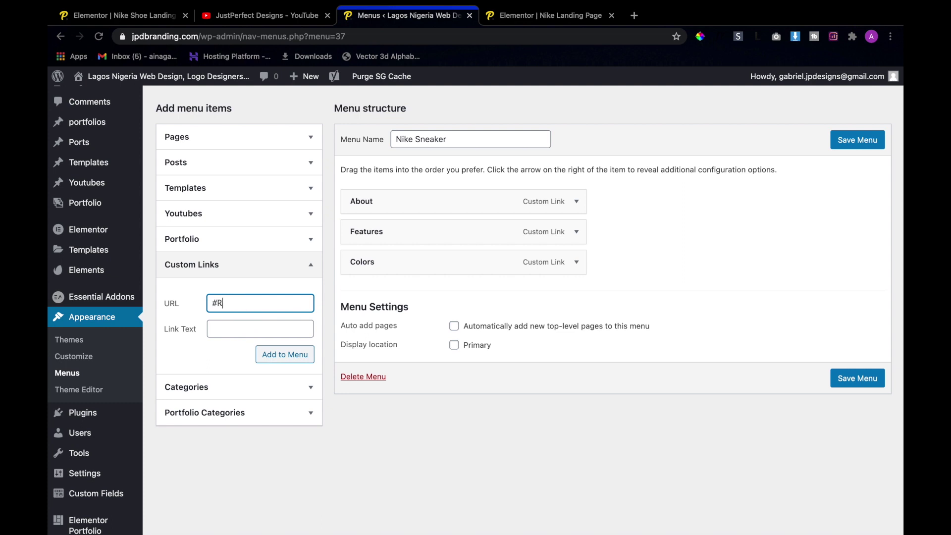
{"action": "left_click", "coordinate": [260, 328]}
{"action": "type", "text": "Reviews"}
{"action": "left_click", "coordinate": [279, 356]}
Add a custom link with the URL # and the link text Product, and save the Nike Sneaker menu
{"action": "triple_click", "coordinate": [249, 303]}
{"action": "type", "text": "#"}
{"action": "left_click", "coordinate": [248, 328]}
{"action": "type", "text": "Product"}
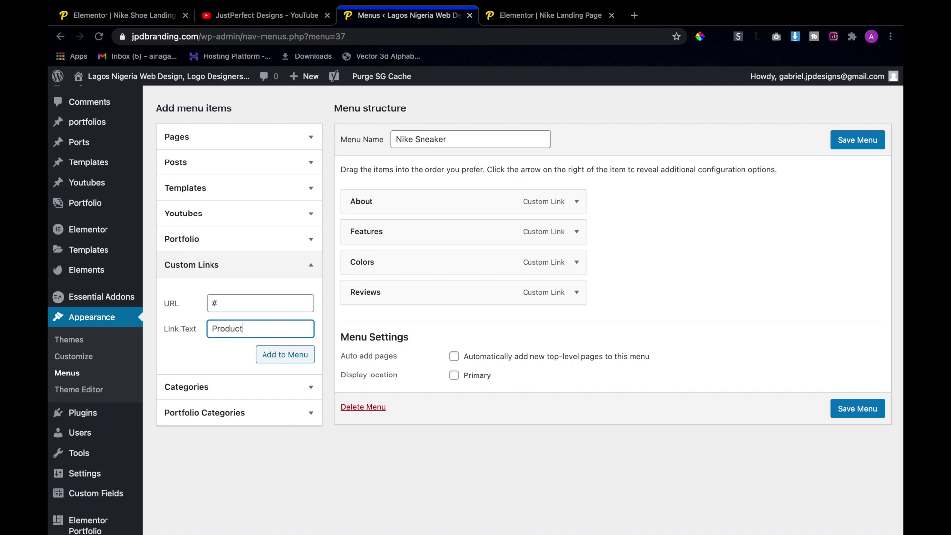
{"action": "left_click", "coordinate": [280, 360]}
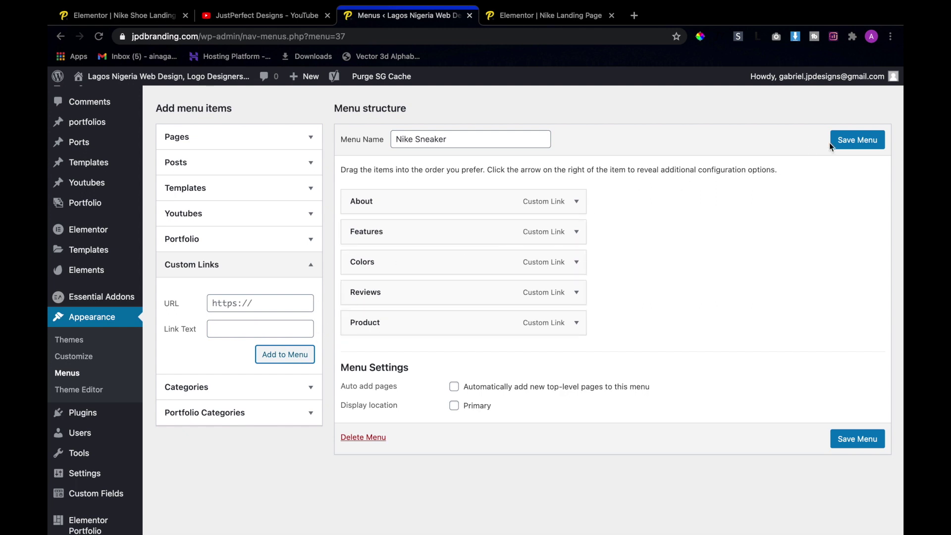
{"action": "left_click", "coordinate": [859, 147]}
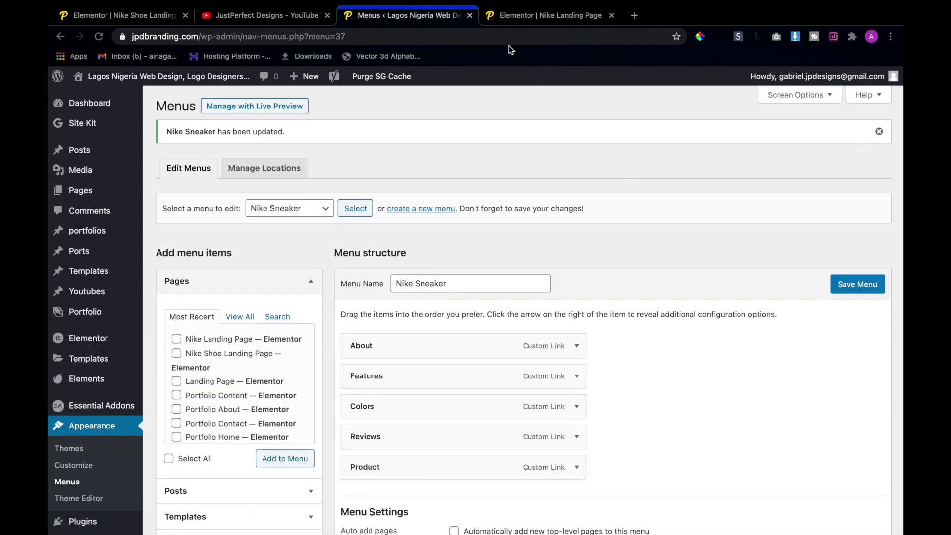
Return to the Nike Landing Page in Elementor, update the page and reload the editor
{"action": "left_click", "coordinate": [533, 15]}
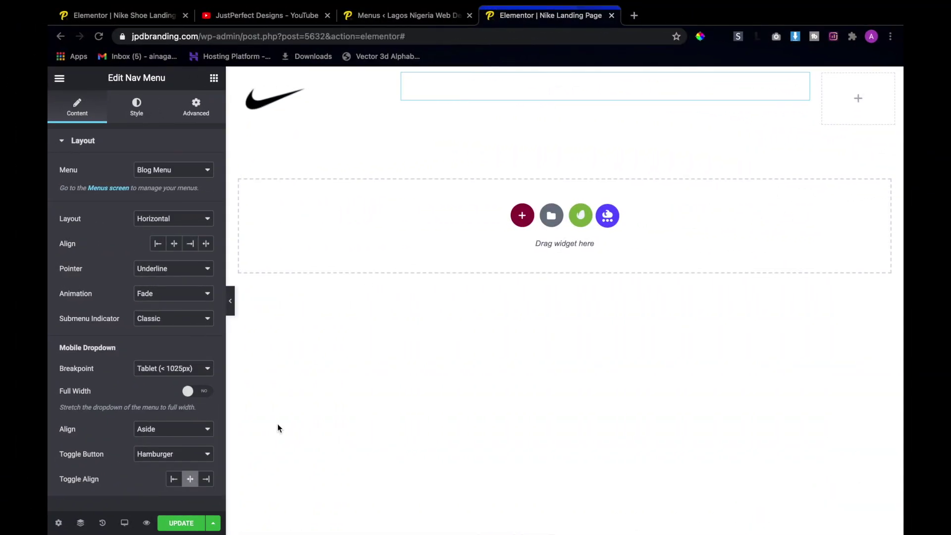
{"action": "left_click", "coordinate": [184, 523]}
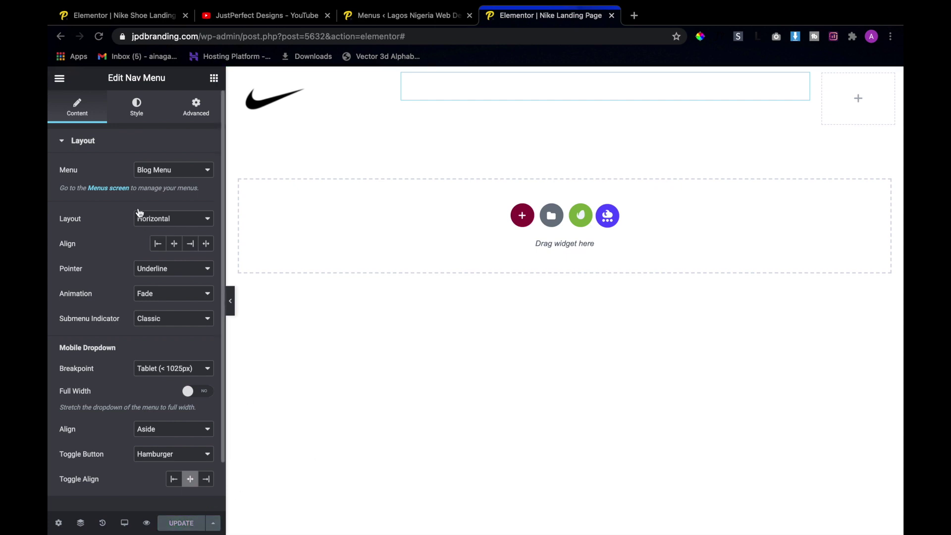
{"action": "left_click", "coordinate": [99, 41]}
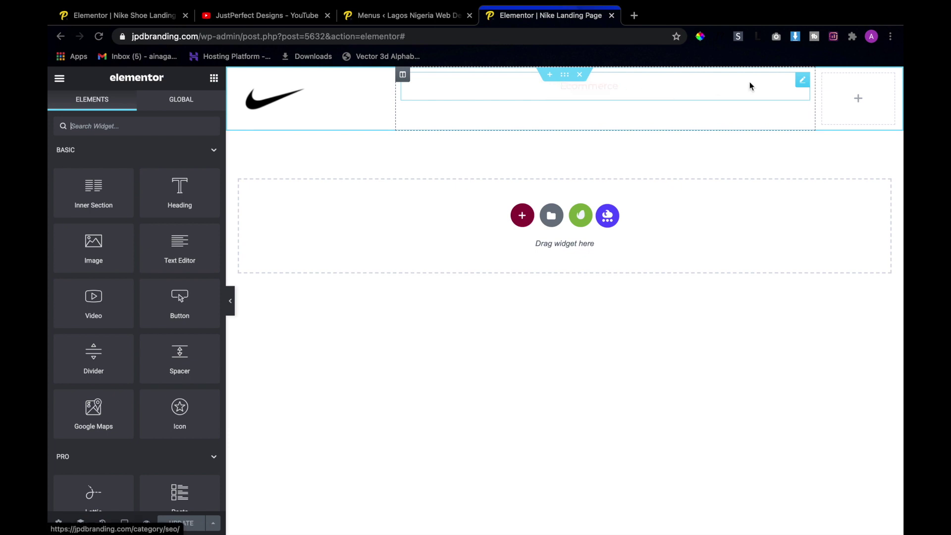
Assign the Nike Sneaker menu to the header's Nav Menu widget
{"action": "left_click", "coordinate": [803, 82]}
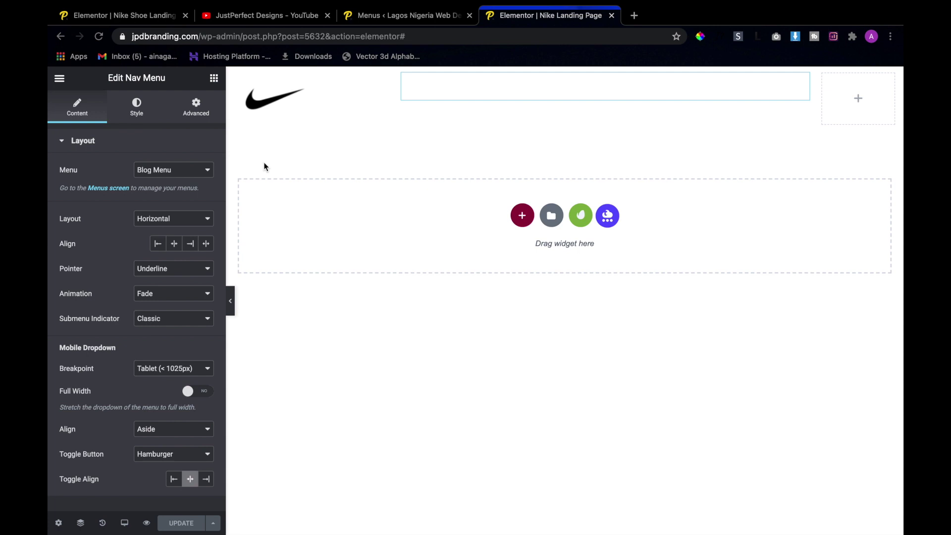
{"action": "left_click", "coordinate": [170, 171]}
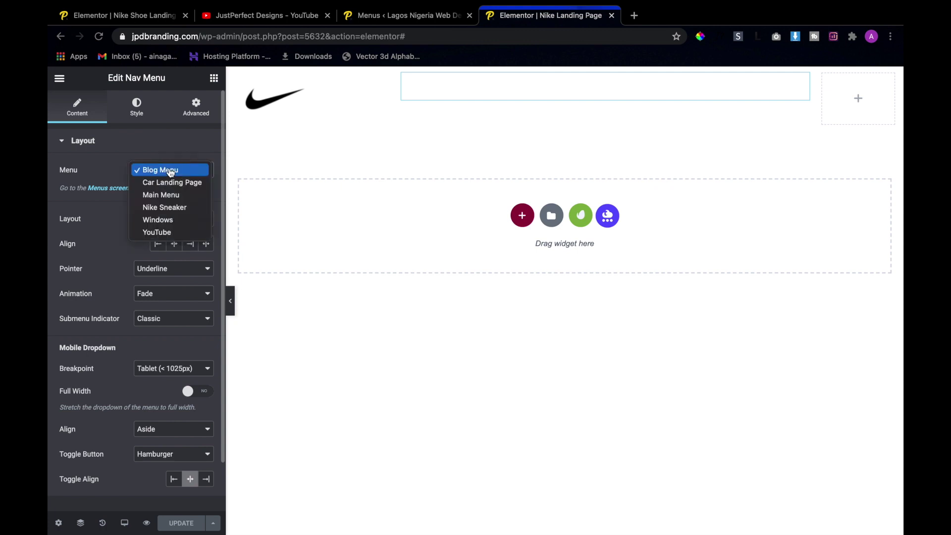
{"action": "left_click", "coordinate": [169, 212]}
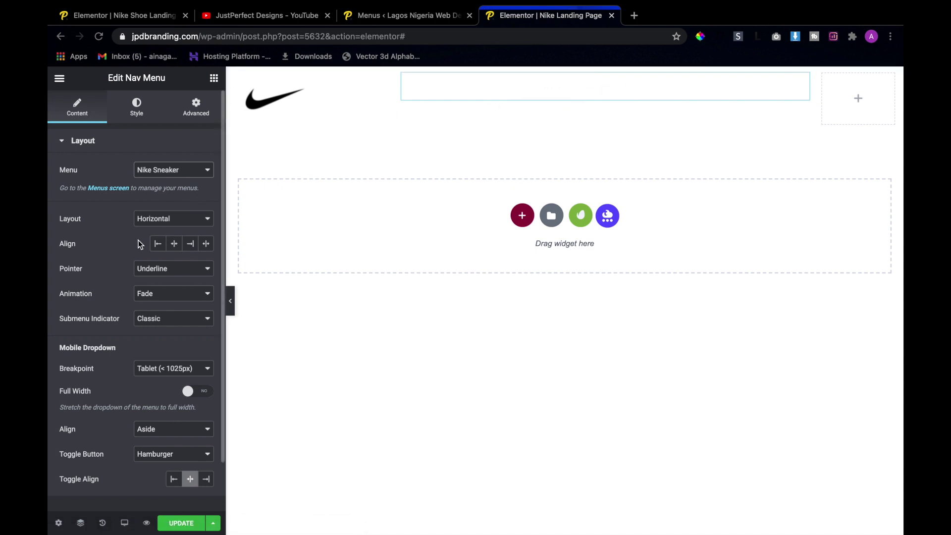
Align the navigation menu right and give it a Text pointer with the Float animation
{"action": "left_click", "coordinate": [191, 243]}
{"action": "left_click", "coordinate": [174, 272]}
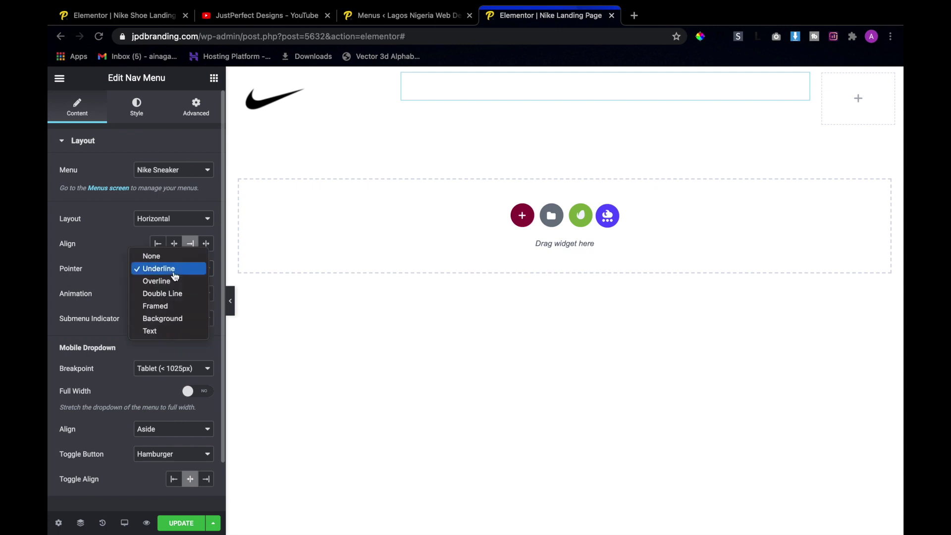
{"action": "left_click", "coordinate": [170, 333]}
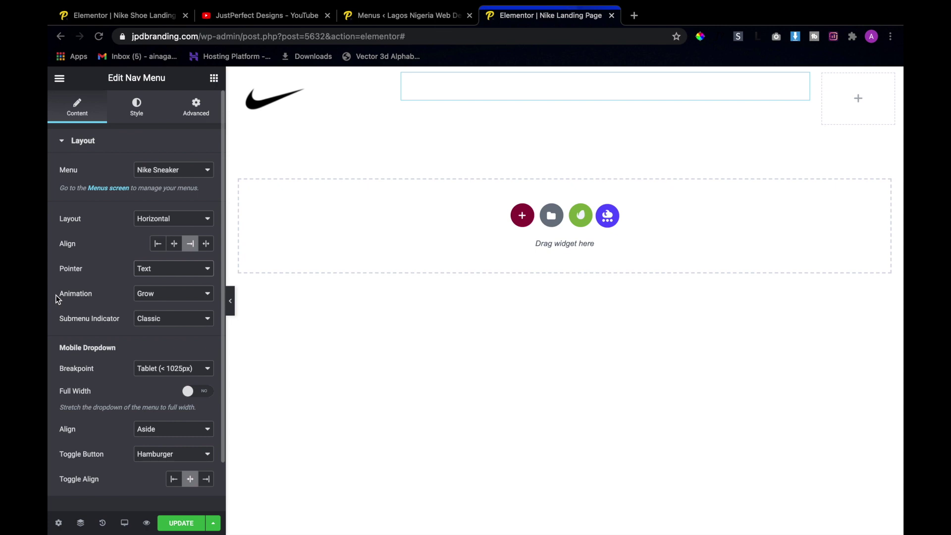
{"action": "left_click", "coordinate": [159, 296]}
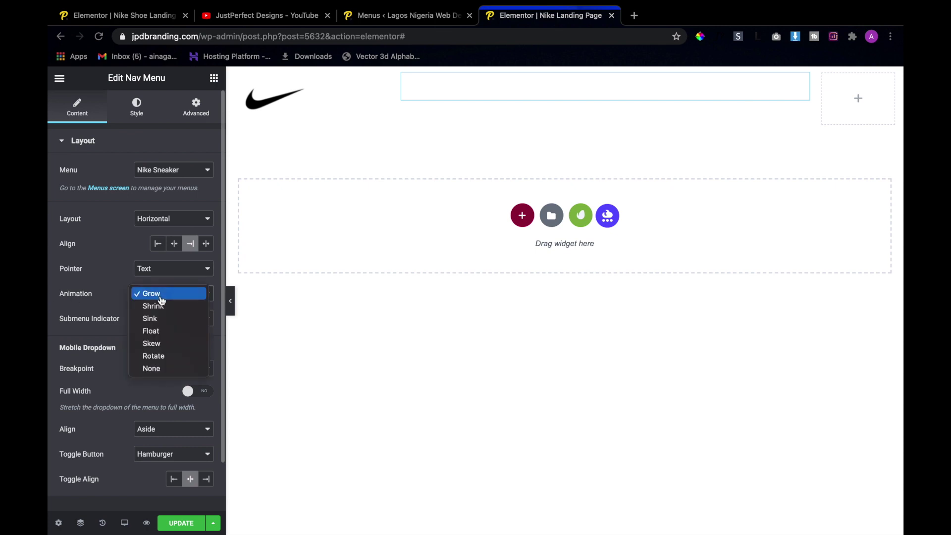
{"action": "left_click", "coordinate": [167, 332]}
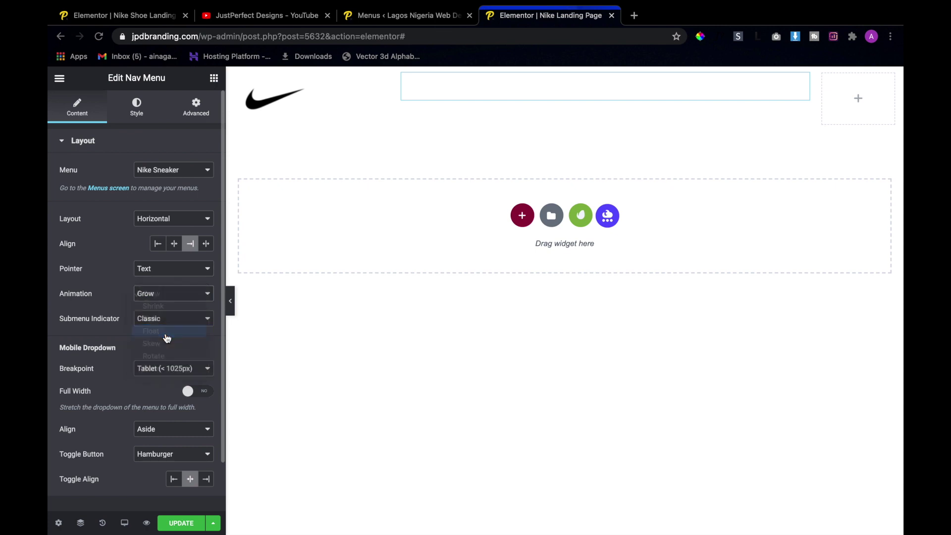
Make the navigation menu's mobile dropdown full width with Center alignment, and align its toggle button right
{"action": "scroll", "coordinate": [113, 342], "scroll_direction": "down", "scroll_amount": 1}
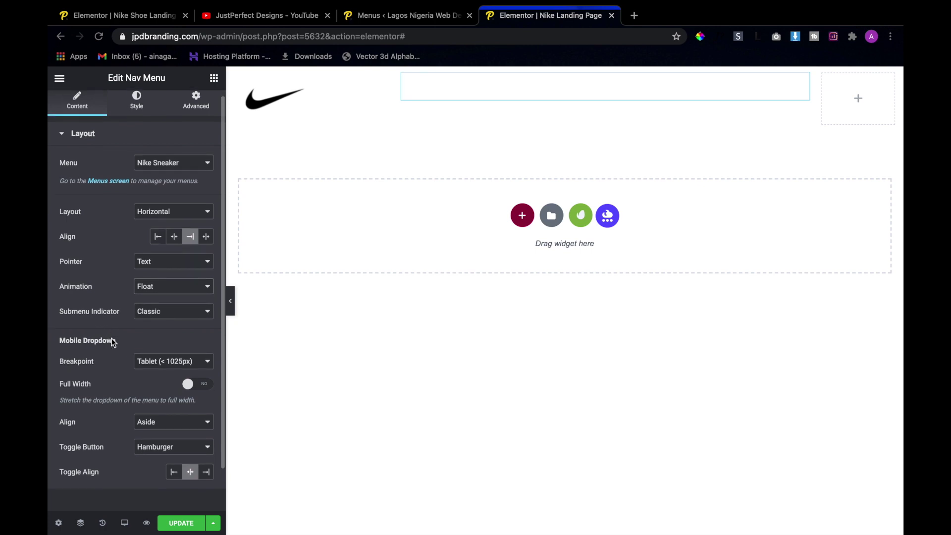
{"action": "scroll", "coordinate": [114, 341], "scroll_direction": "down", "scroll_amount": 2}
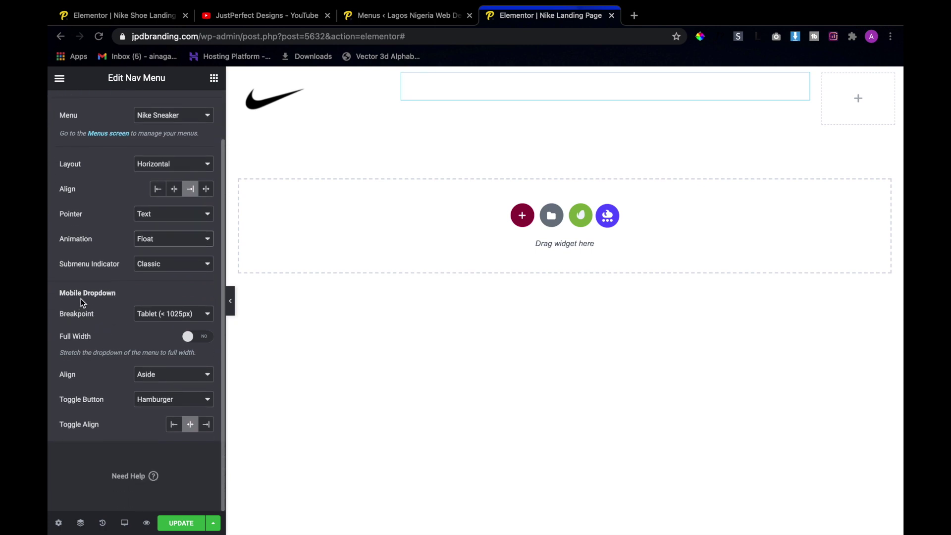
{"action": "left_click", "coordinate": [203, 338]}
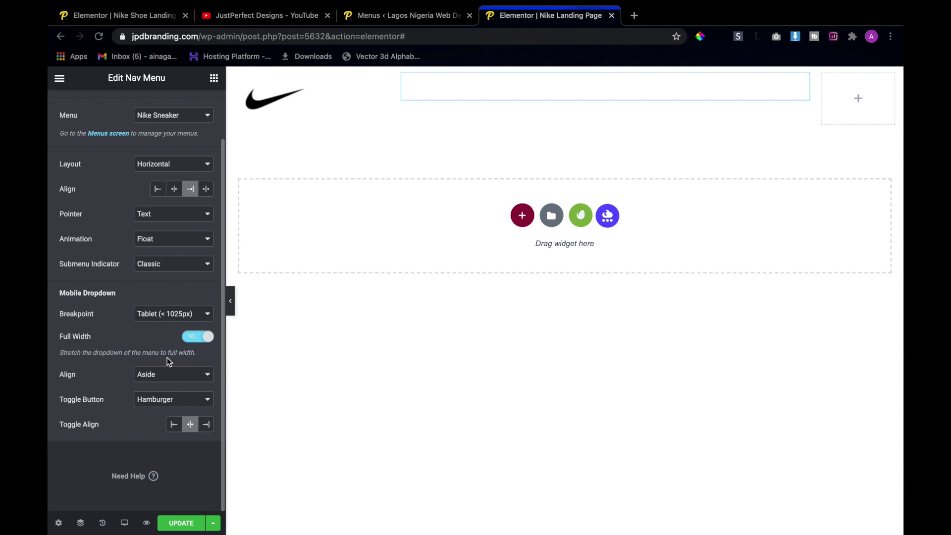
{"action": "left_click", "coordinate": [171, 377]}
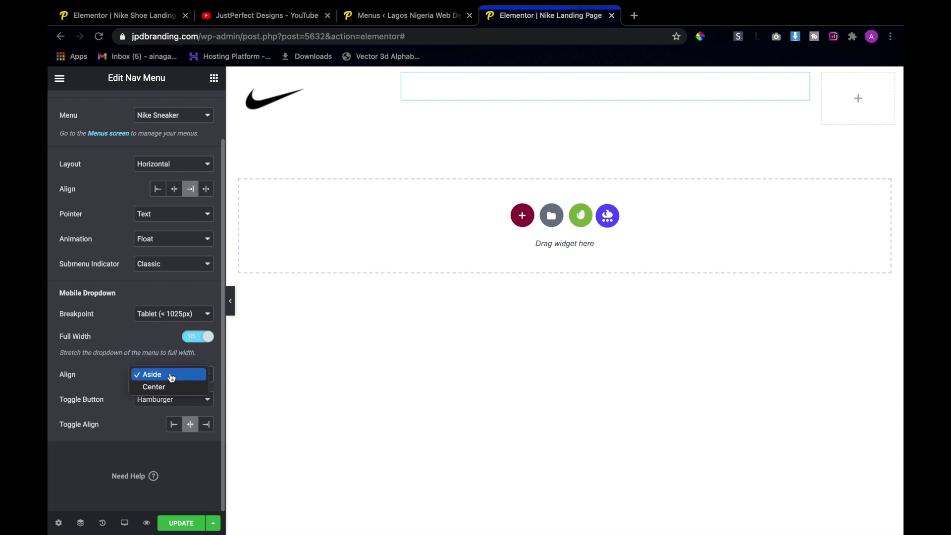
{"action": "left_click", "coordinate": [172, 386]}
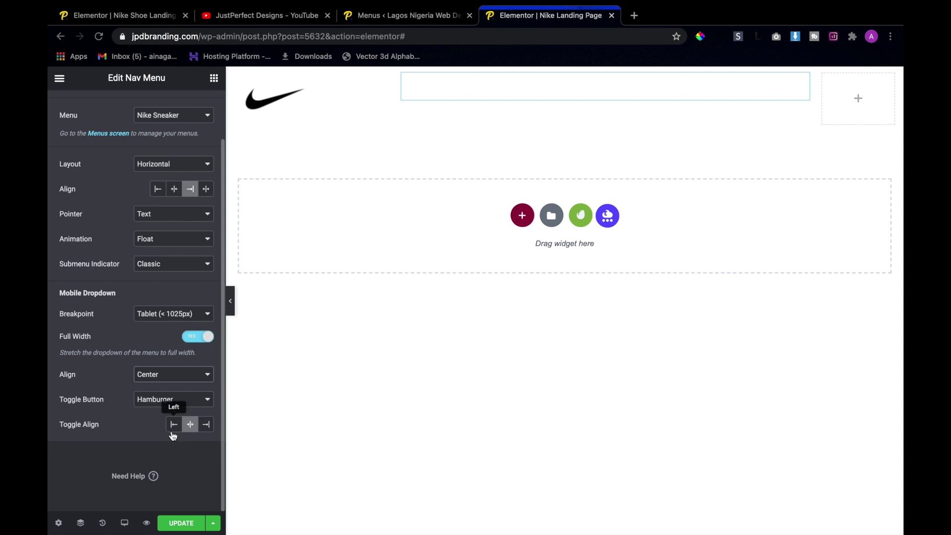
{"action": "left_click", "coordinate": [208, 429]}
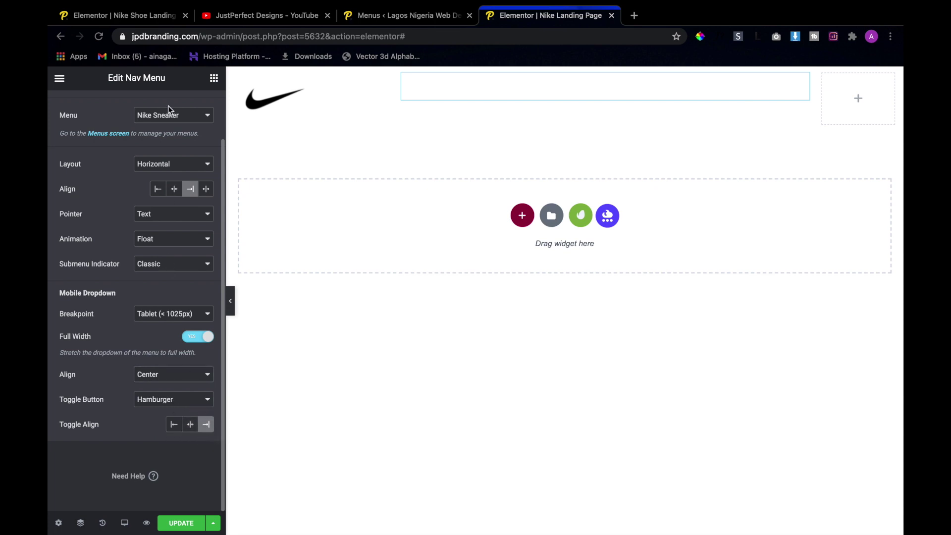
Set the main menu's font family to Montserrat in its typography style
{"action": "scroll", "coordinate": [167, 106], "scroll_direction": "up", "scroll_amount": 3}
{"action": "left_click", "coordinate": [134, 110]}
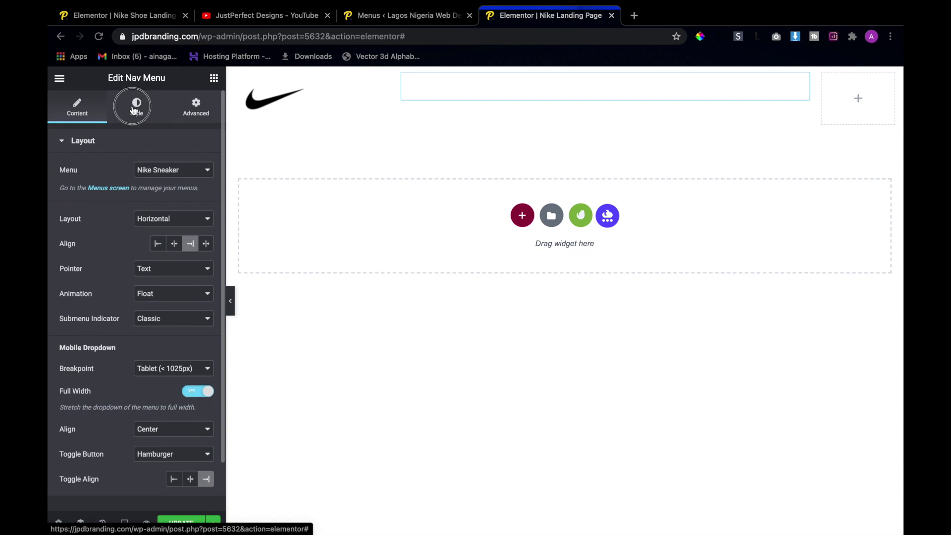
{"action": "left_click", "coordinate": [133, 110]}
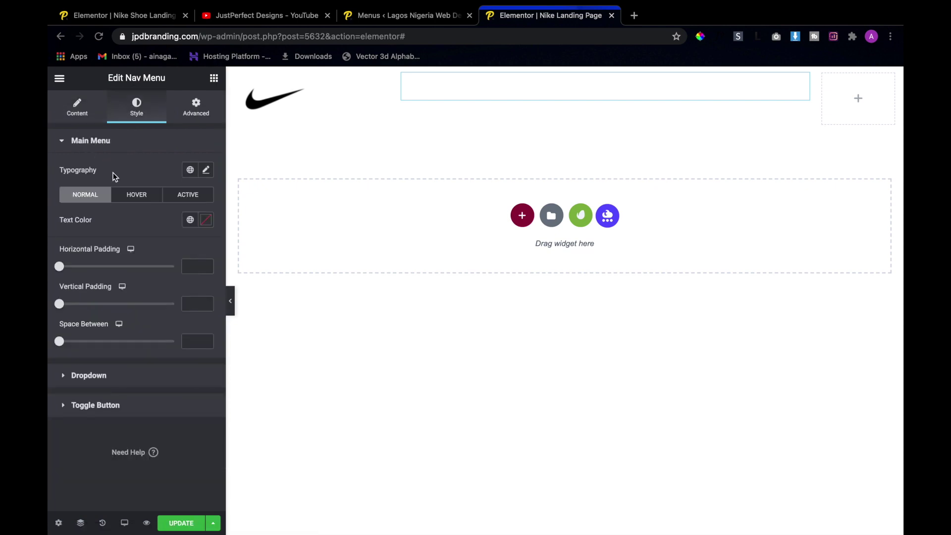
{"action": "left_click", "coordinate": [206, 171]}
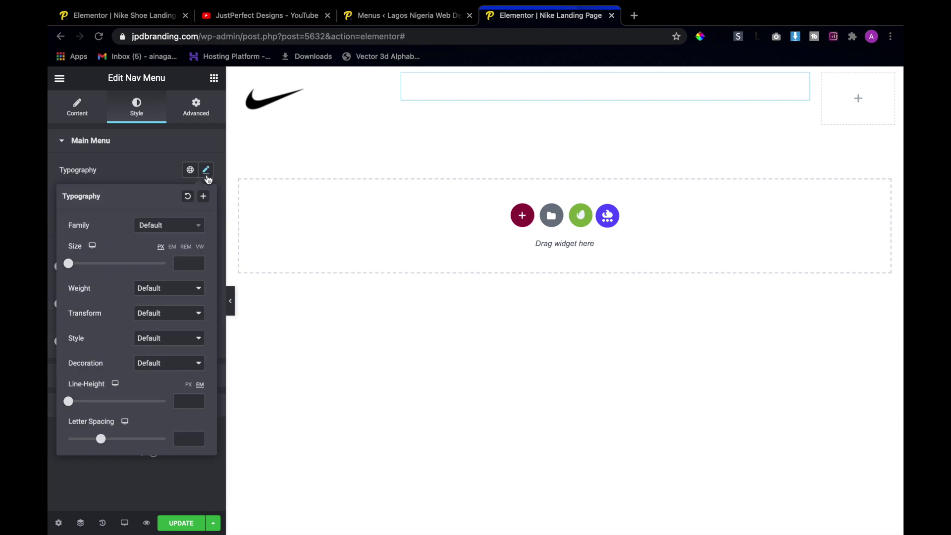
{"action": "left_click", "coordinate": [178, 227]}
{"action": "left_click", "coordinate": [206, 169]}
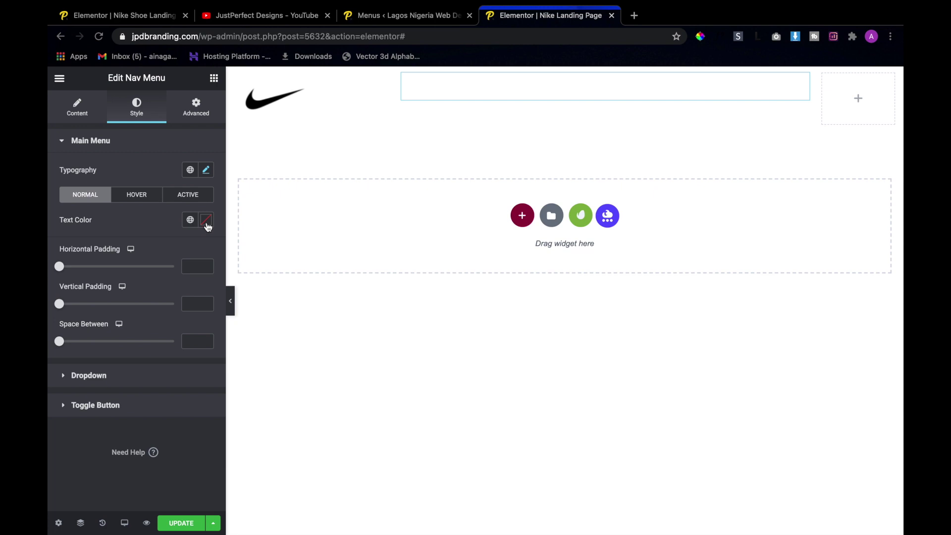
Set the main menu's normal text color to 4e4e4e
{"action": "left_click", "coordinate": [207, 224]}
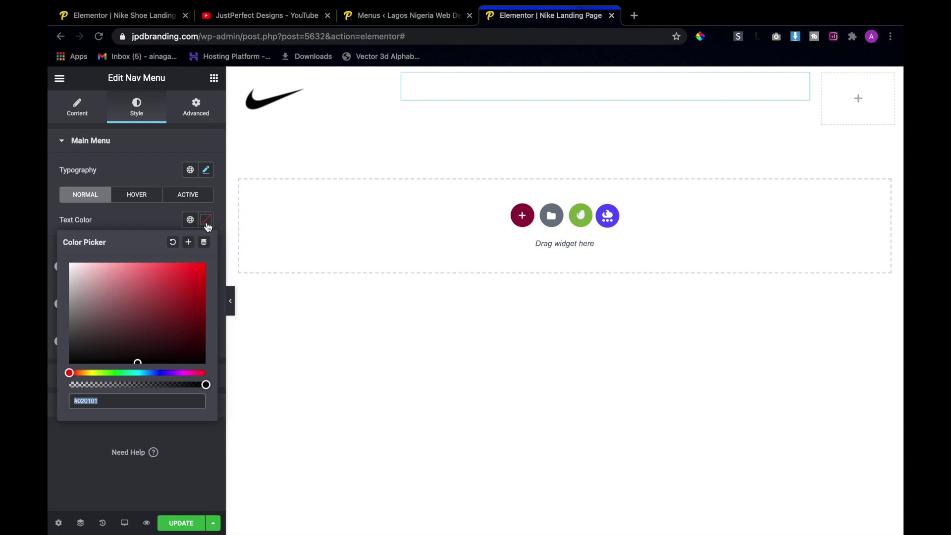
{"action": "type", "text": "4e"}
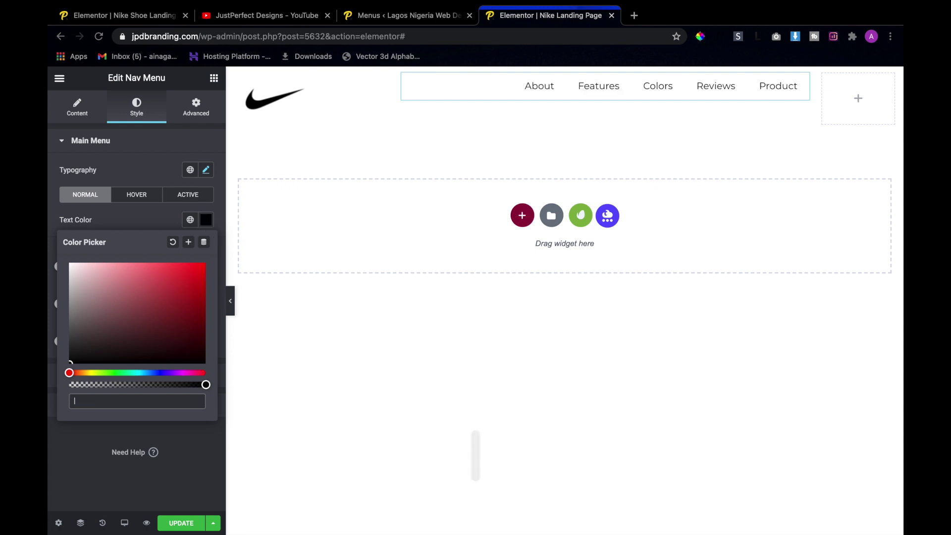
{"action": "type", "text": "4e4"}
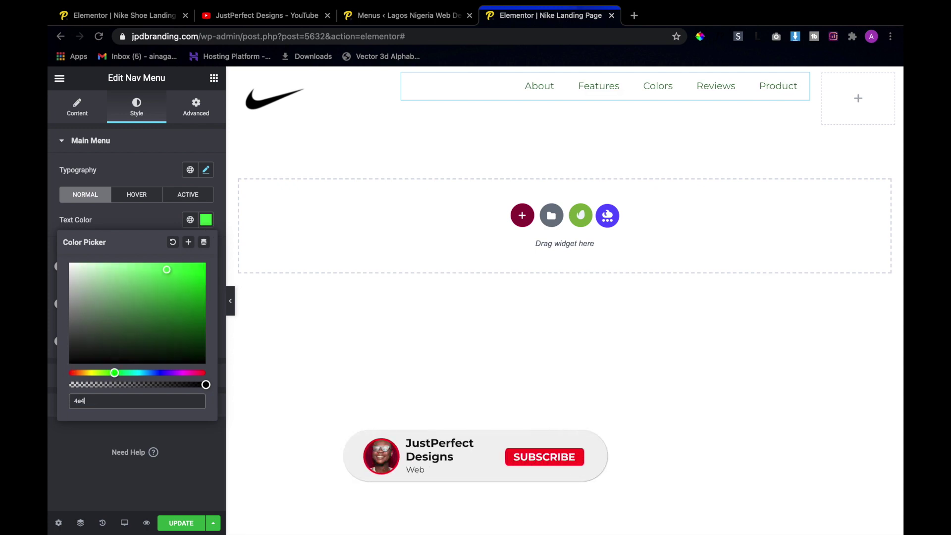
{"action": "type", "text": "e"}
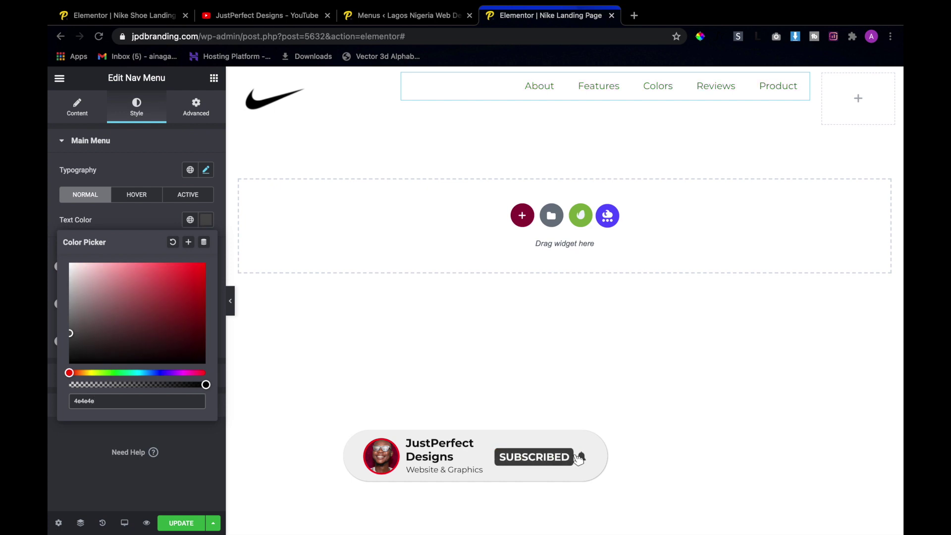
{"action": "left_click", "coordinate": [208, 203]}
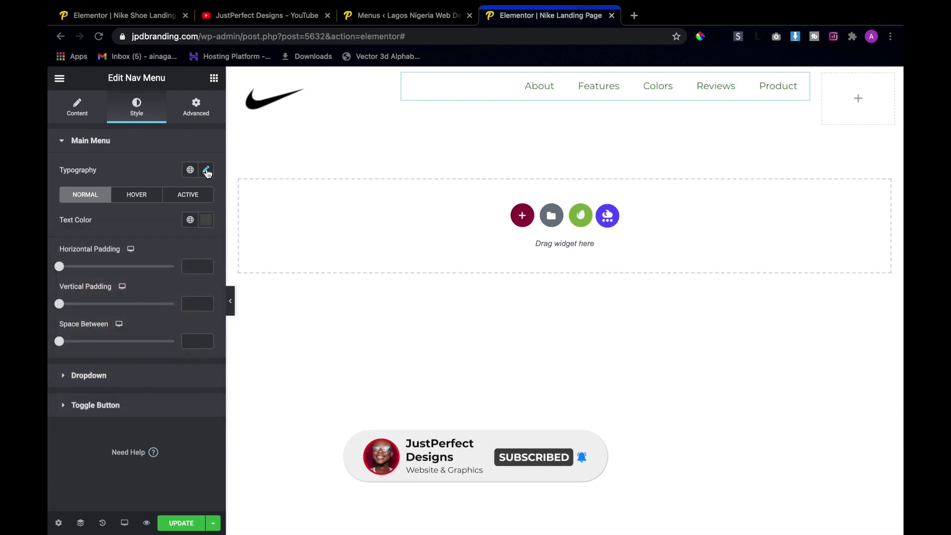
Set the main menu's typography to size 12 px, weight 600 and Uppercase transform
{"action": "left_click", "coordinate": [206, 170]}
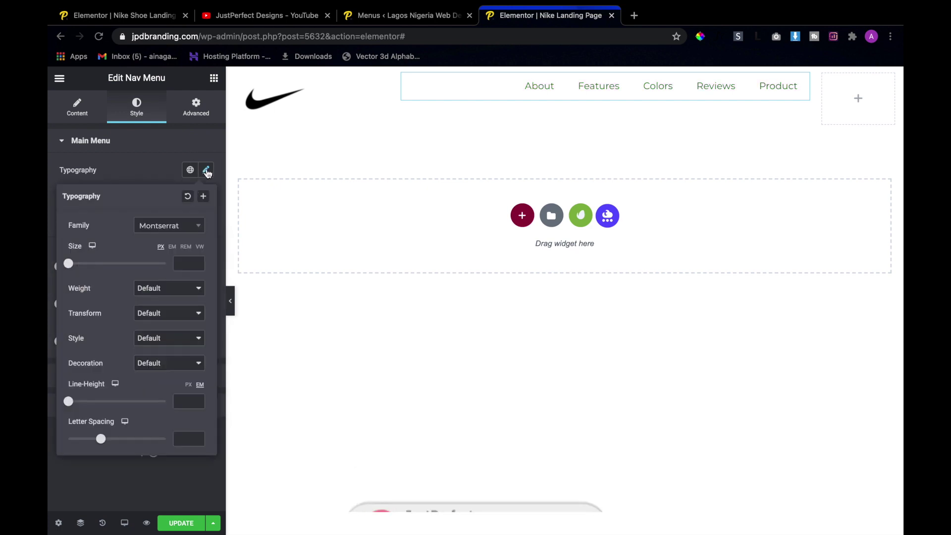
{"action": "left_click", "coordinate": [181, 265]}
{"action": "type", "text": "12"}
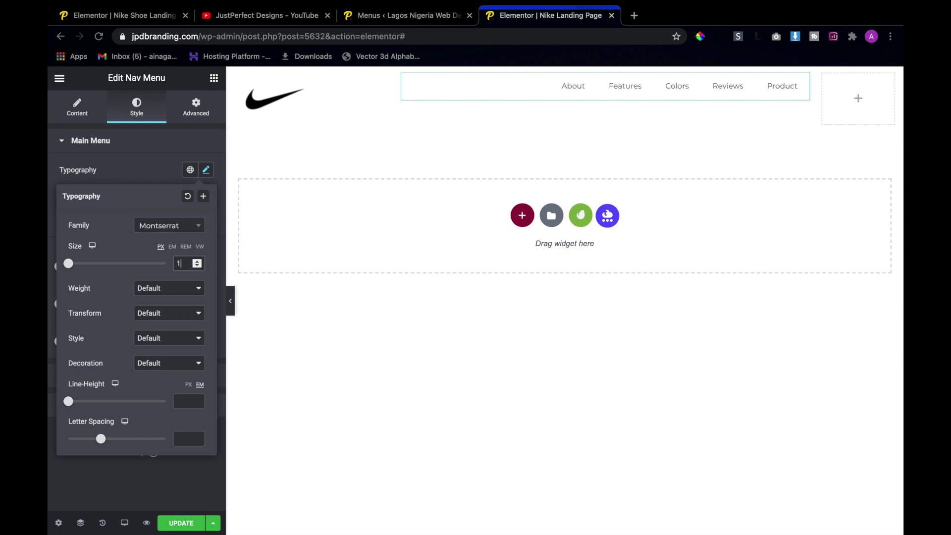
{"action": "left_click", "coordinate": [181, 293]}
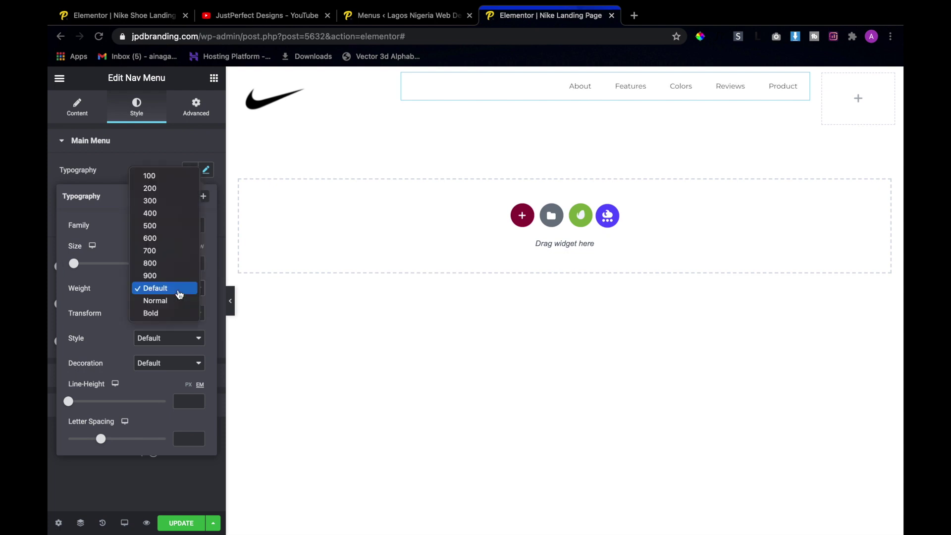
{"action": "left_click", "coordinate": [159, 243]}
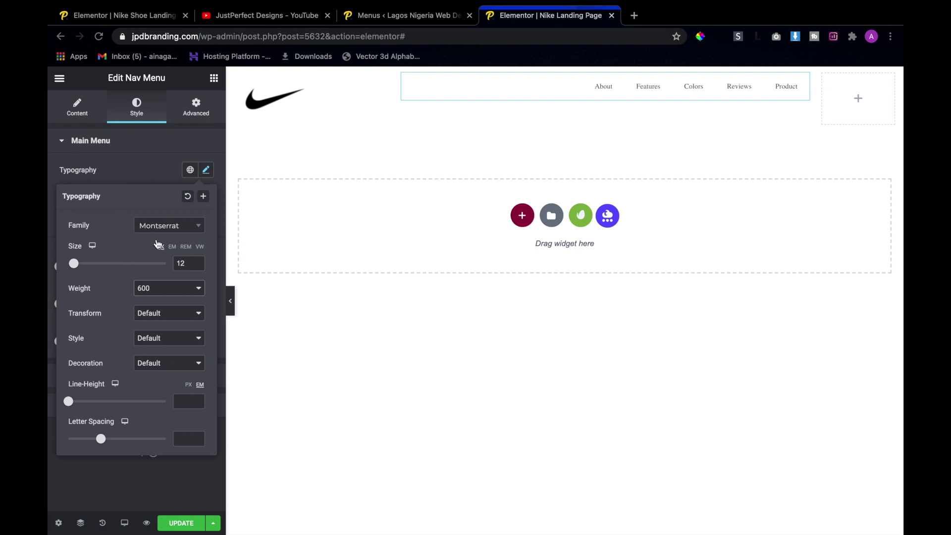
{"action": "left_click", "coordinate": [181, 315]}
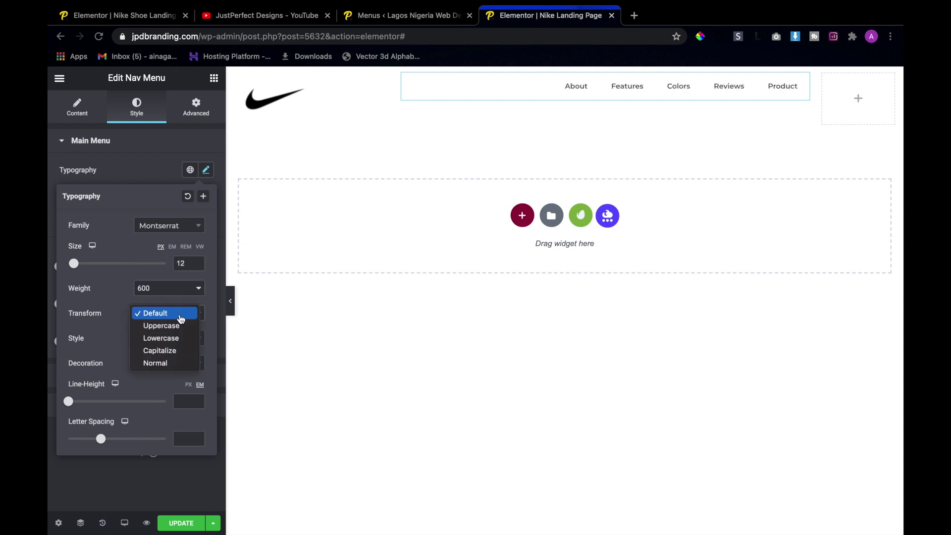
{"action": "key", "text": "Escape"}
{"action": "left_click", "coordinate": [178, 335]}
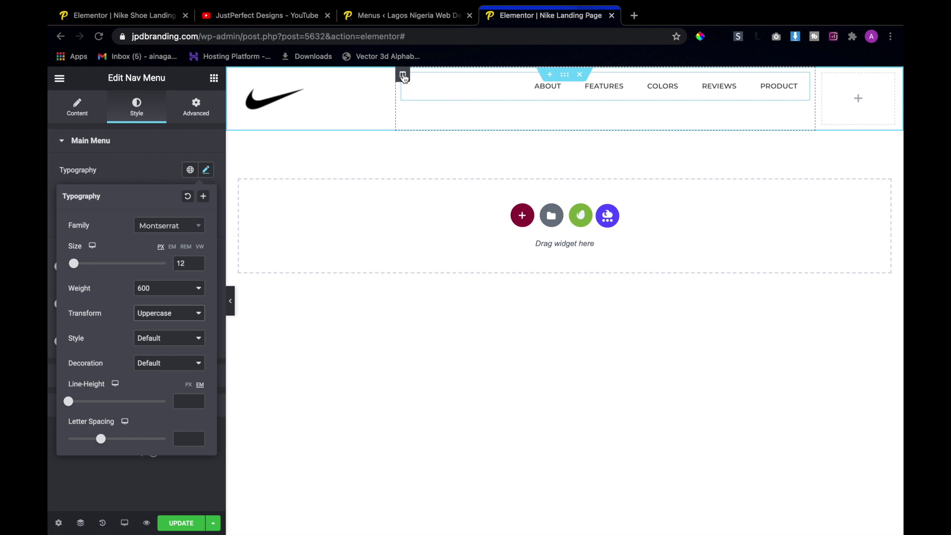
Set the vertical alignment of the three header columns to Middle
{"action": "left_click", "coordinate": [403, 76]}
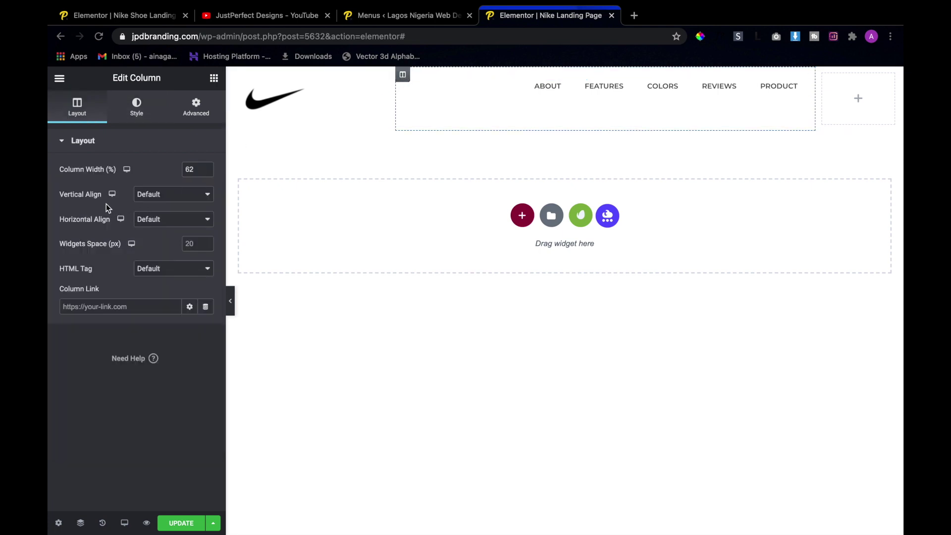
{"action": "left_click", "coordinate": [182, 193]}
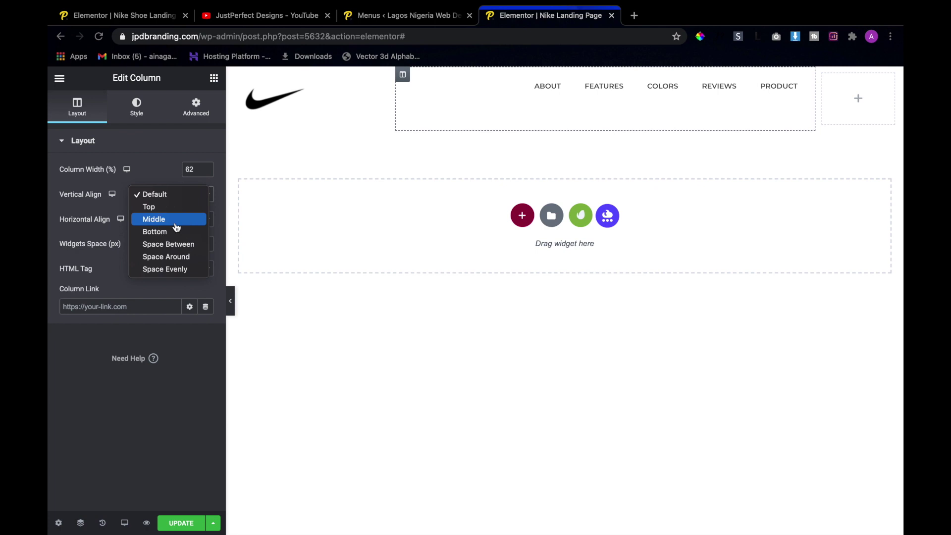
{"action": "key", "text": "Escape"}
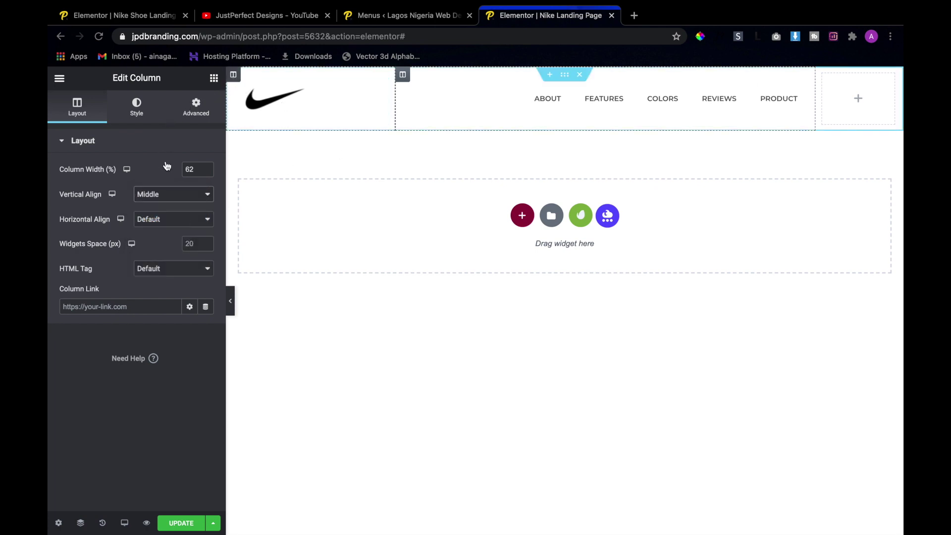
{"action": "left_click", "coordinate": [181, 194]}
{"action": "left_click", "coordinate": [175, 219]}
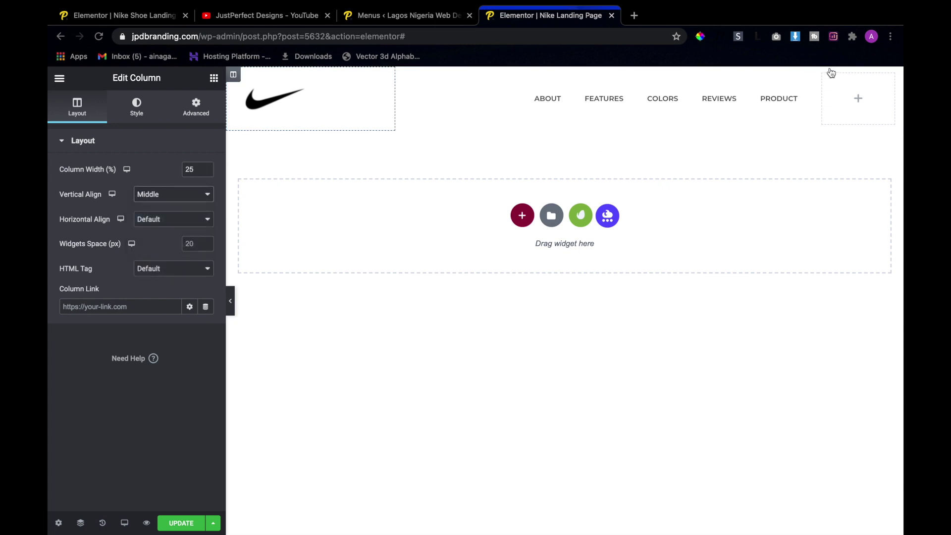
{"action": "left_click", "coordinate": [158, 195]}
{"action": "left_click", "coordinate": [158, 220]}
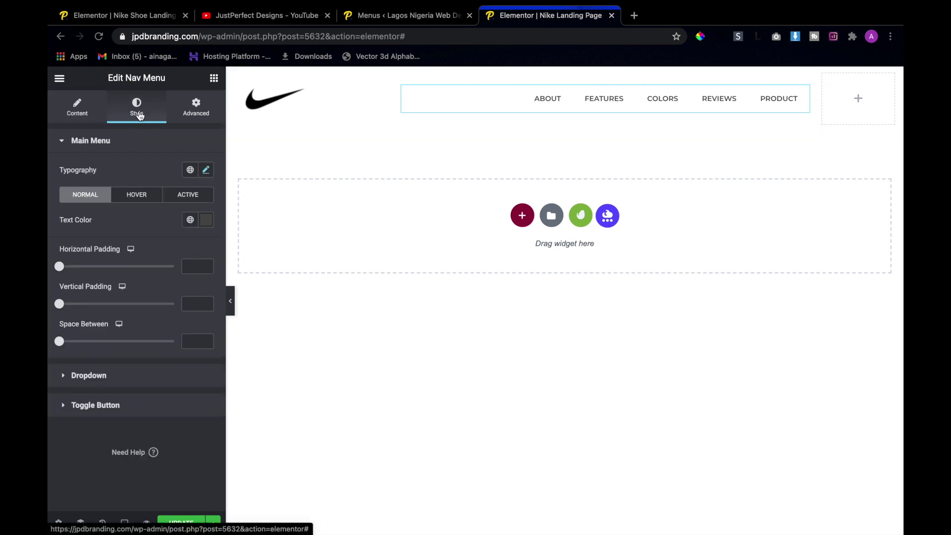
Set the main menu's hover text color to 054858
{"action": "left_click", "coordinate": [133, 198]}
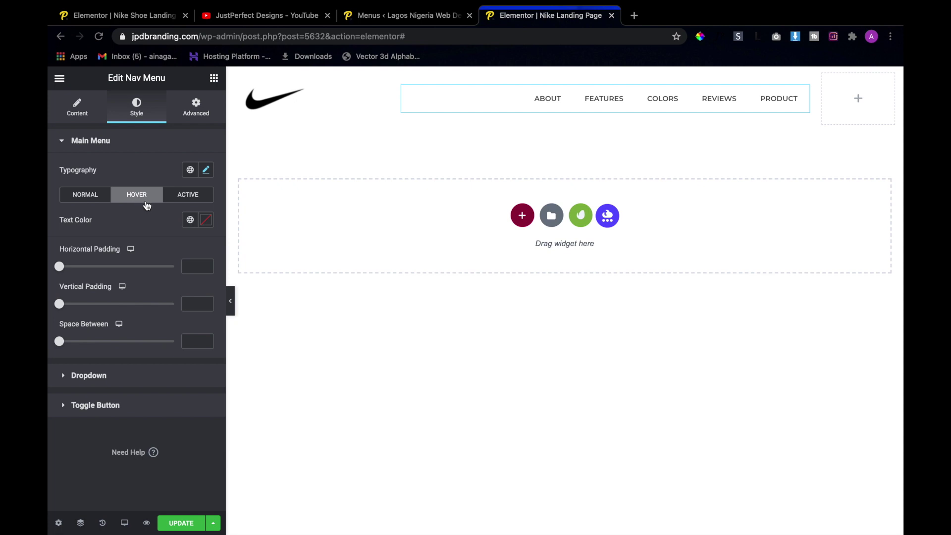
{"action": "left_click", "coordinate": [206, 220]}
{"action": "type", "text": "05"}
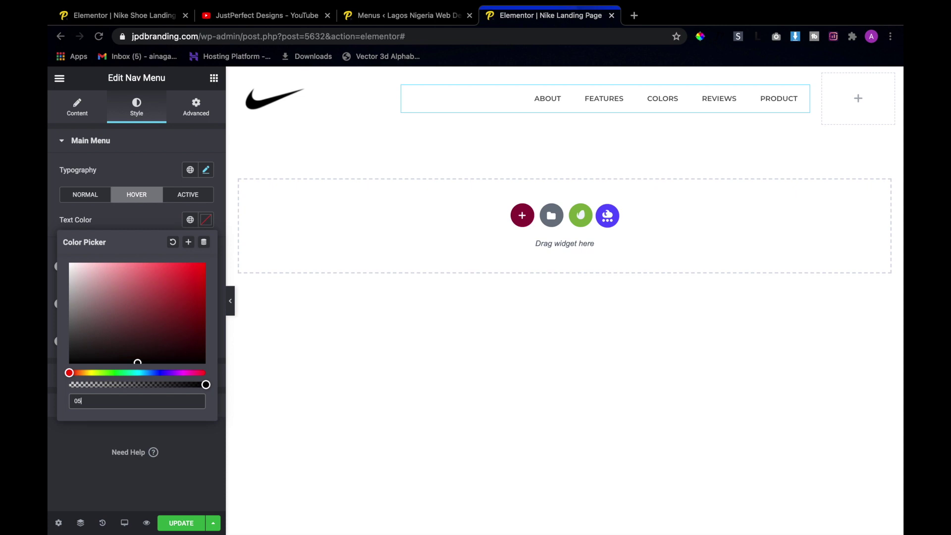
{"action": "type", "text": "4"}
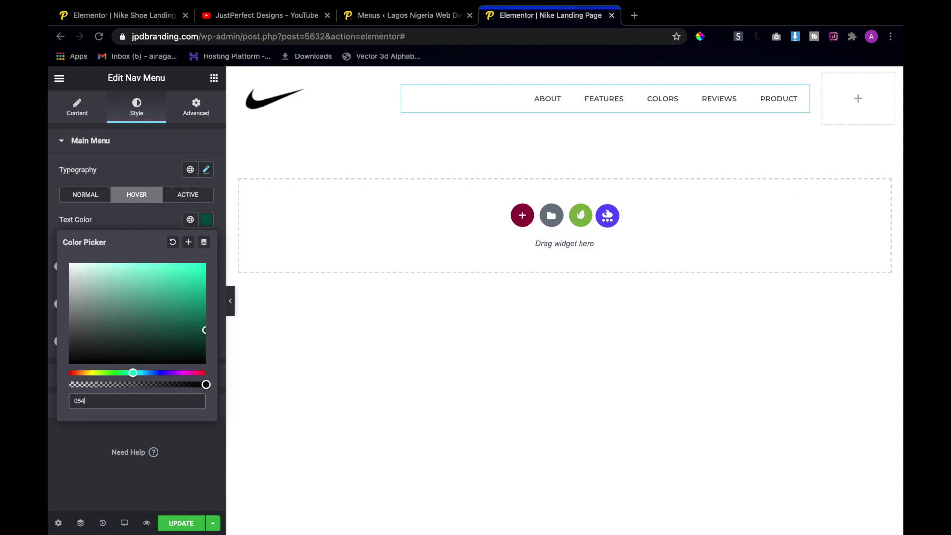
{"action": "type", "text": "858"}
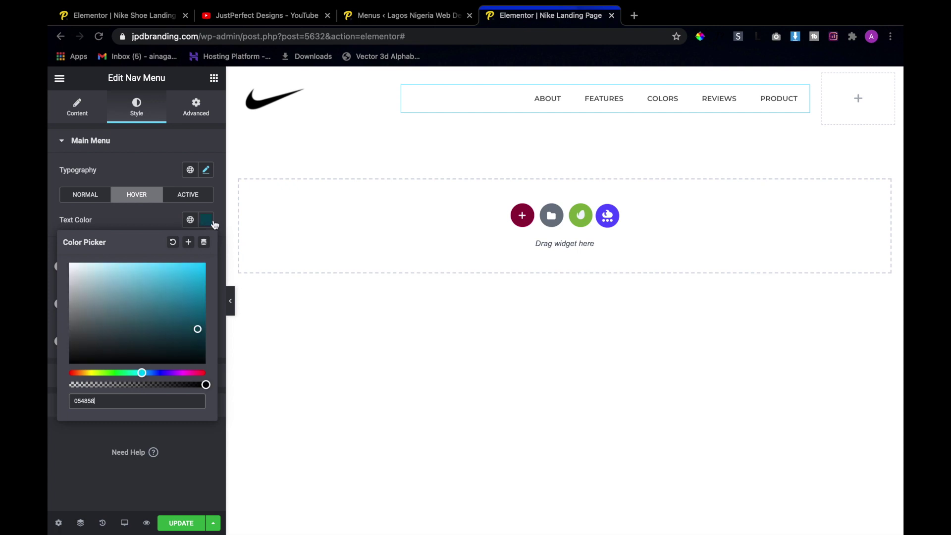
Copy the main menu's hover text color 054858 and apply it to the active text color
{"action": "double_click", "coordinate": [129, 408]}
{"action": "key", "text": "ctrl+c"}
{"action": "left_click", "coordinate": [191, 198]}
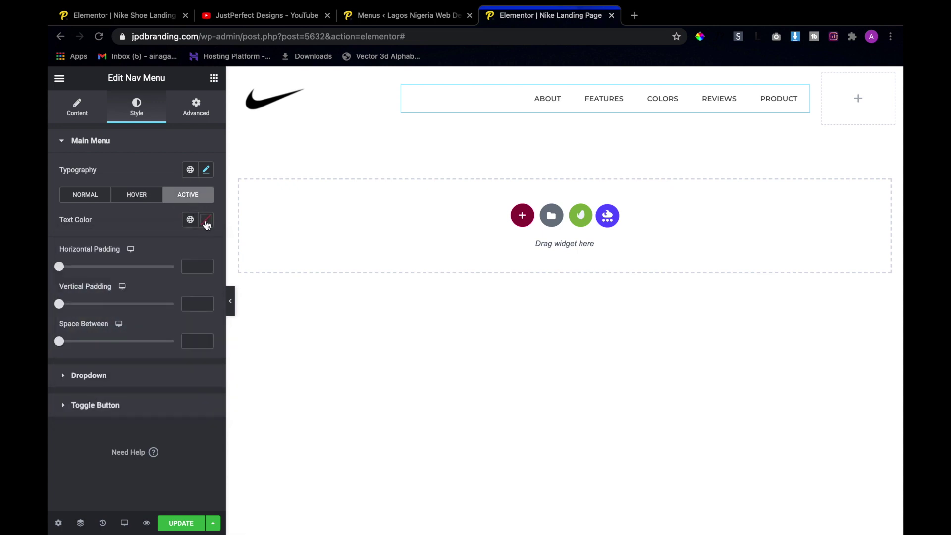
{"action": "left_click", "coordinate": [206, 222]}
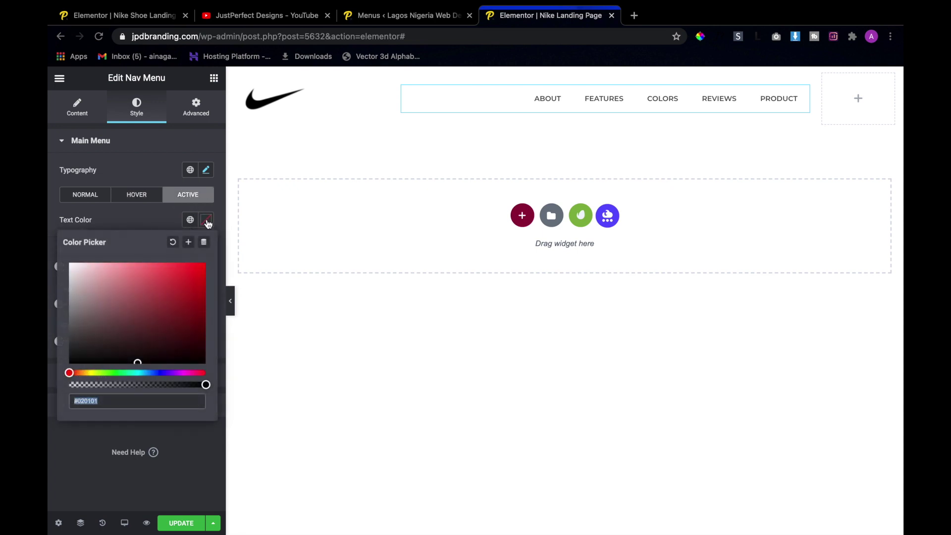
{"action": "key", "text": "ctrl+v"}
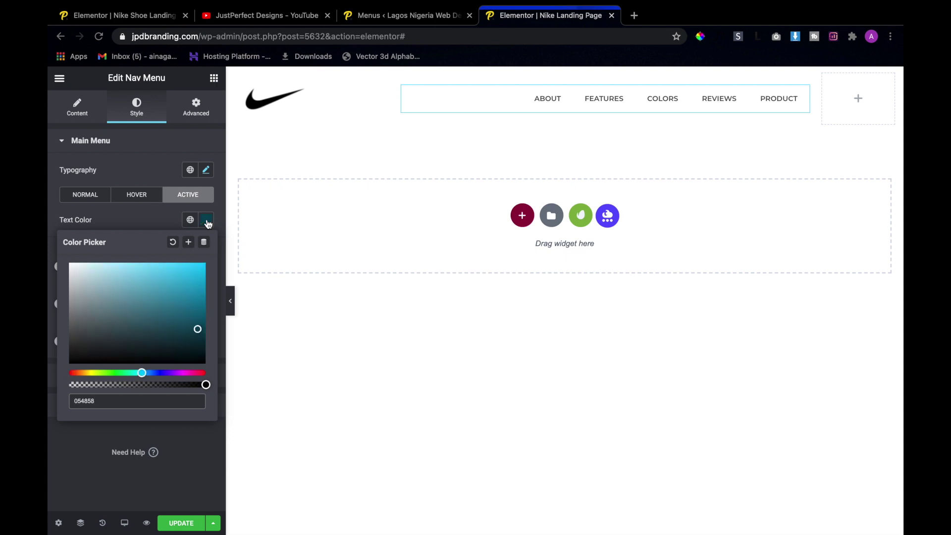
{"action": "left_click", "coordinate": [207, 222]}
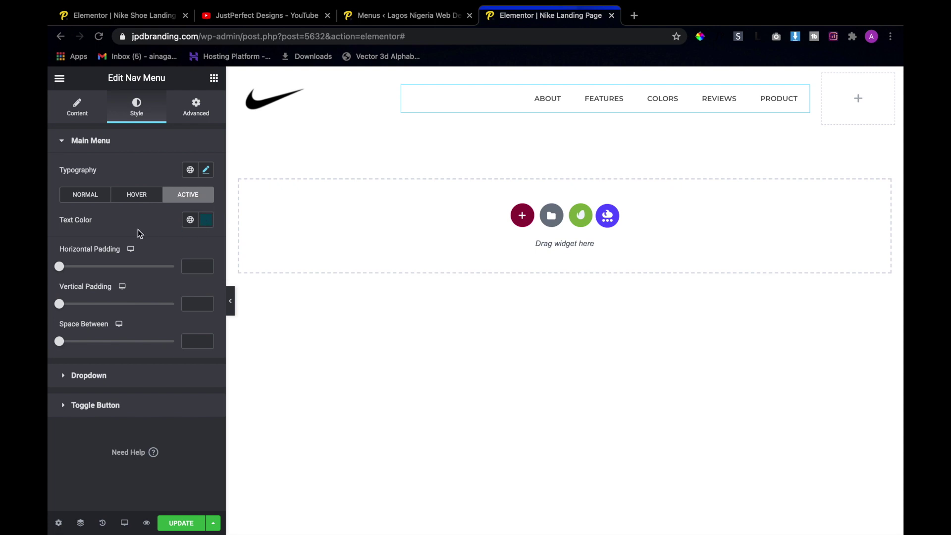
Open the navigation menu's Dropdown style settings and switch the page preview to Mobile
{"action": "left_click", "coordinate": [122, 376]}
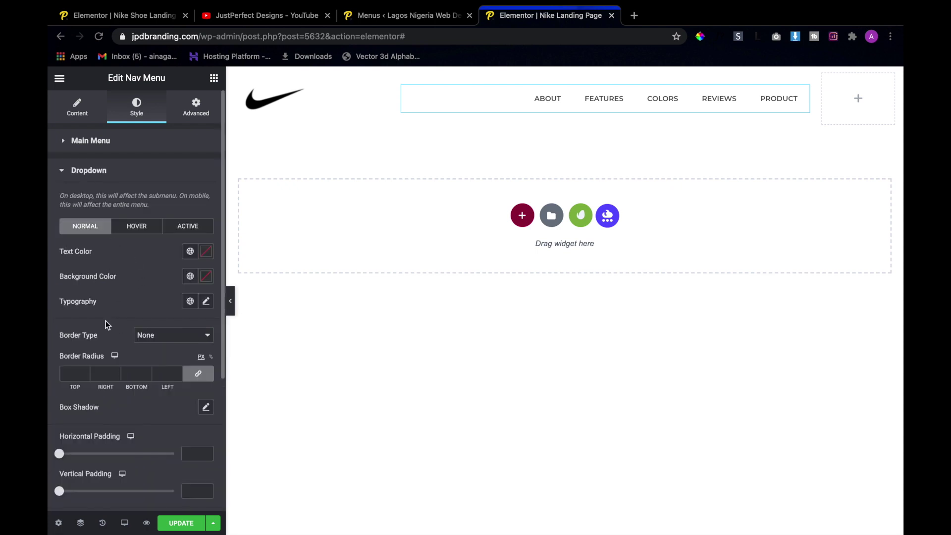
{"action": "left_click", "coordinate": [126, 523]}
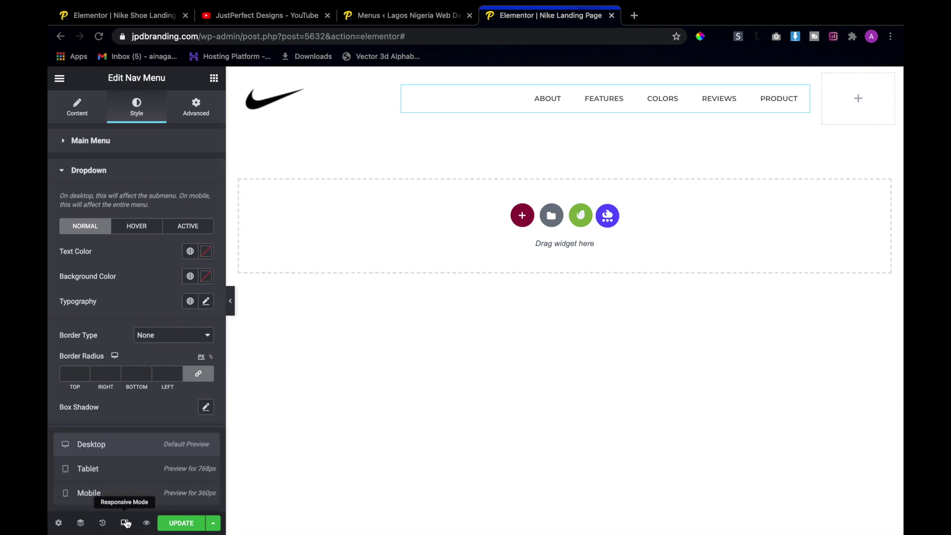
{"action": "left_click", "coordinate": [122, 494]}
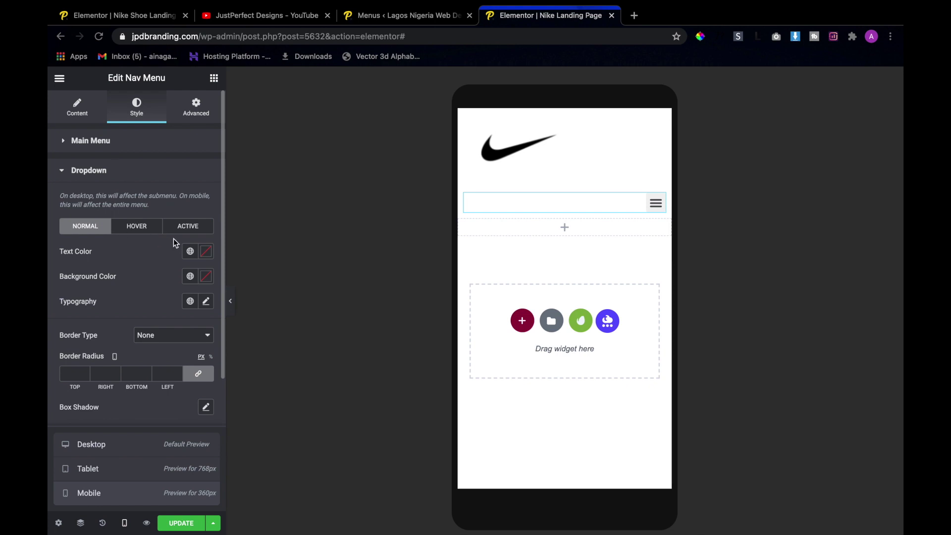
Set the dropdown's normal text color to 282828 and its background color to f6f6f6
{"action": "left_click", "coordinate": [206, 252]}
{"action": "type", "text": "2"}
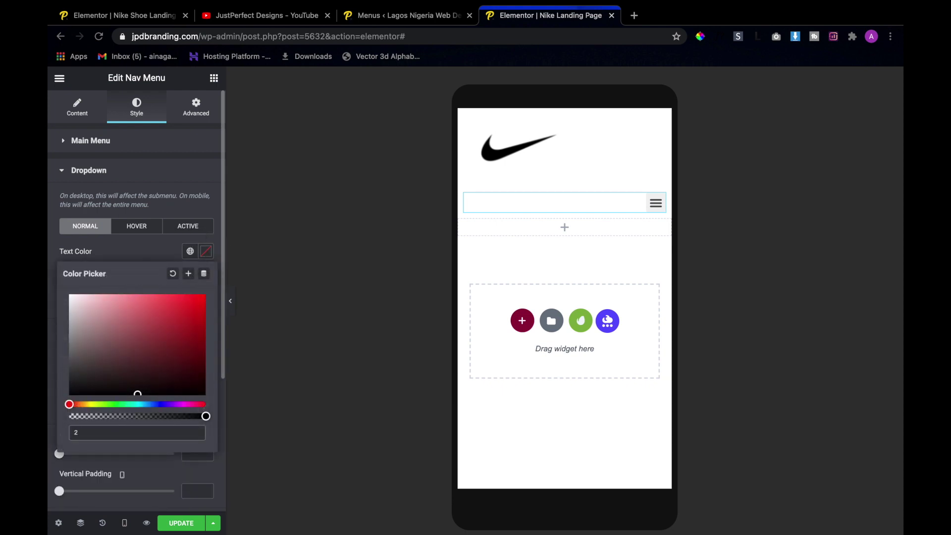
{"action": "type", "text": "82828"}
{"action": "left_click", "coordinate": [206, 252]}
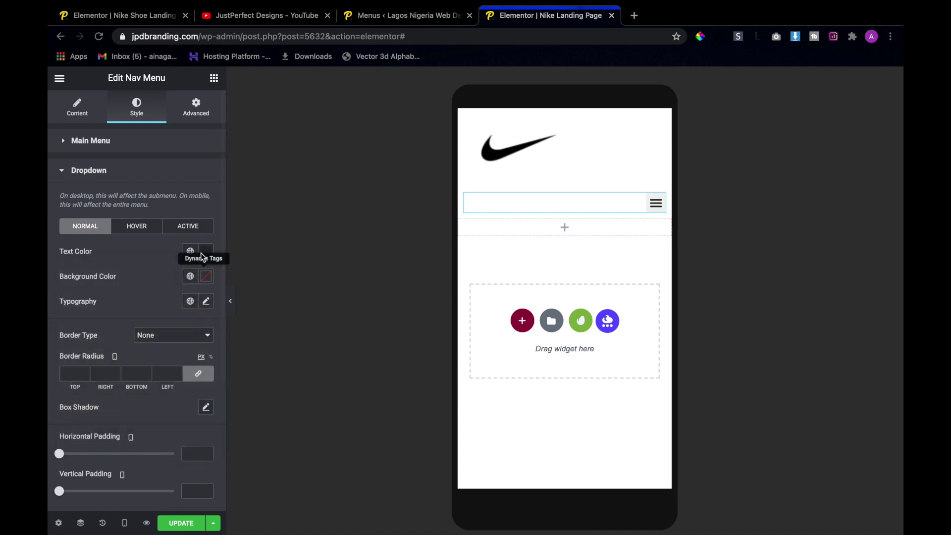
{"action": "left_click", "coordinate": [206, 276]}
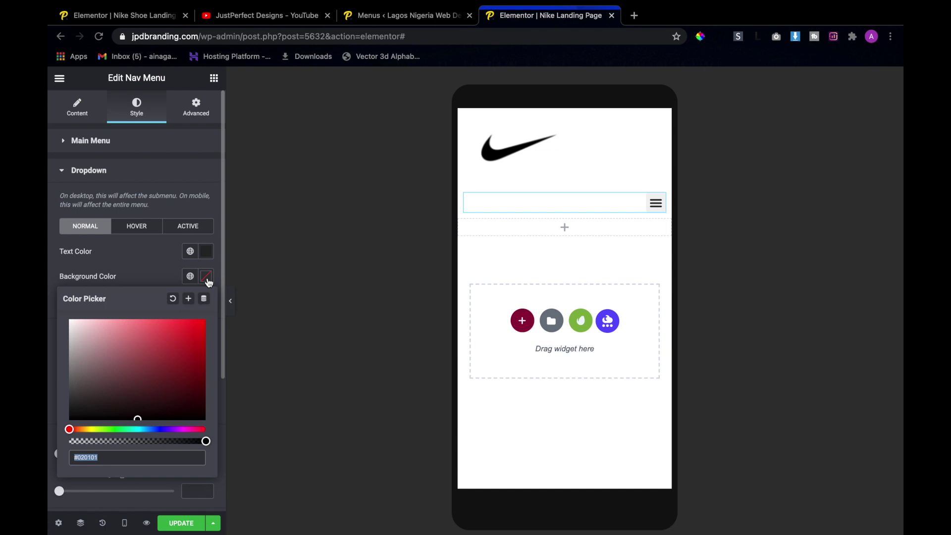
{"action": "type", "text": "f6f6"}
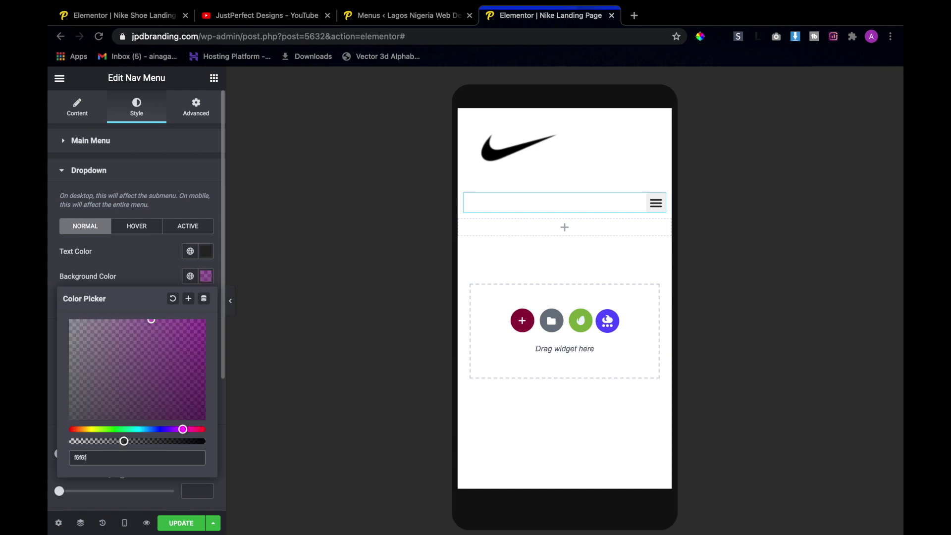
{"action": "type", "text": "f6"}
Set the dropdown's hover text color to f6f6f6 and its hover background color to 282828
{"action": "left_click", "coordinate": [135, 232]}
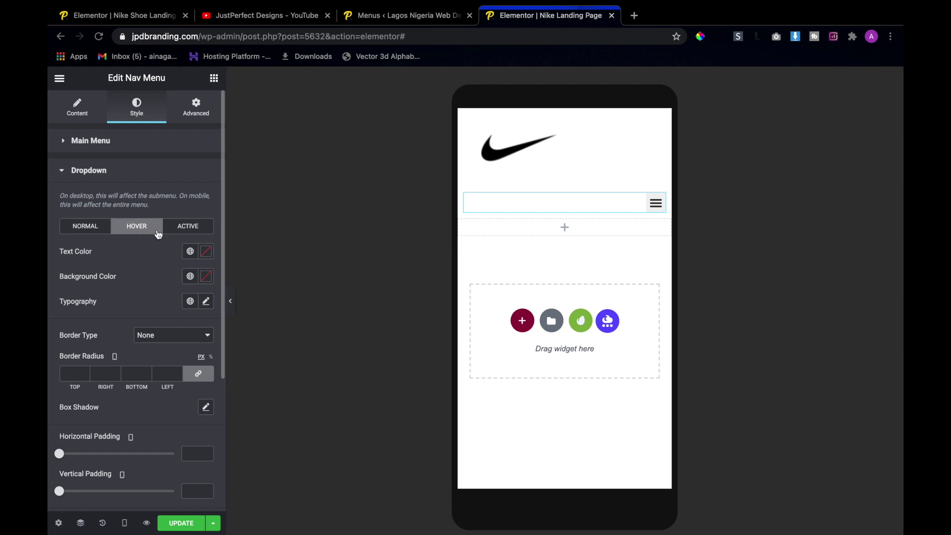
{"action": "left_click", "coordinate": [206, 251]}
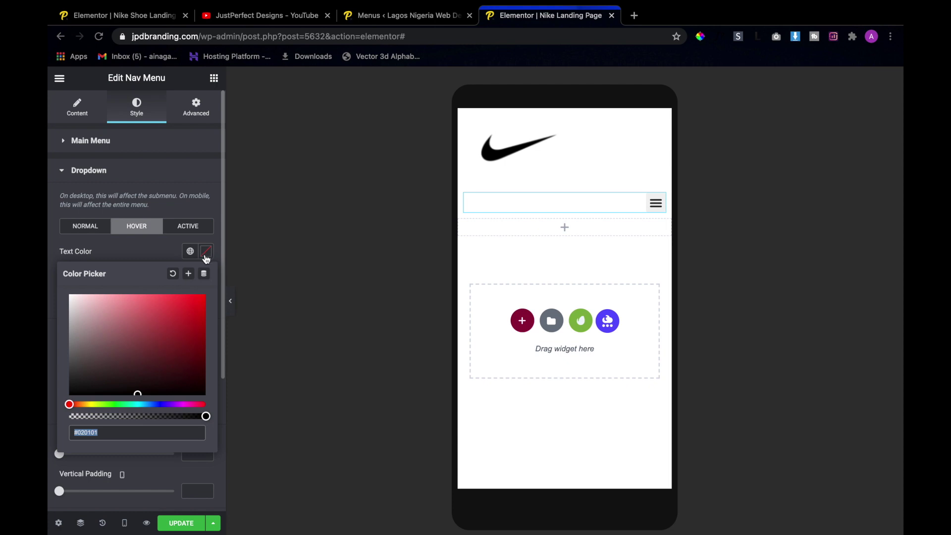
{"action": "type", "text": "f6f6f6"}
{"action": "left_click", "coordinate": [206, 251]}
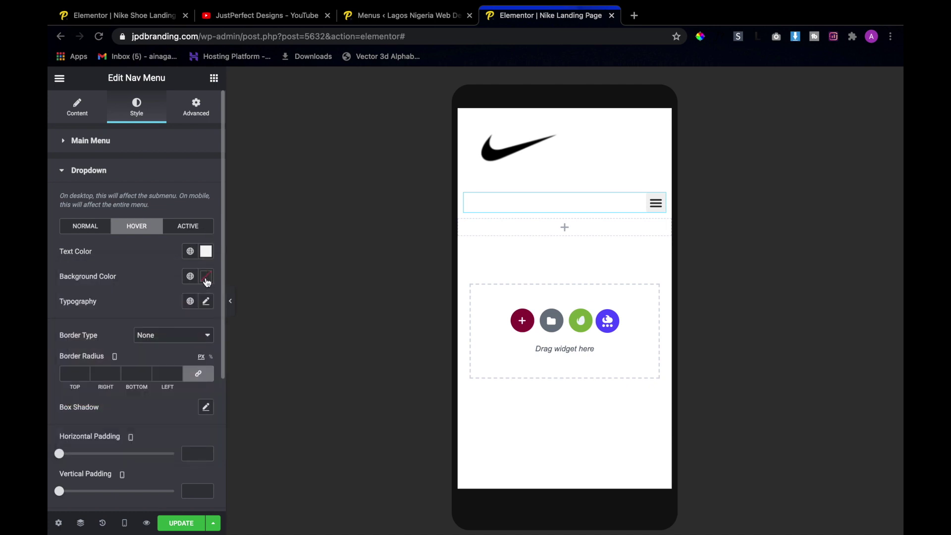
{"action": "left_click", "coordinate": [206, 277]}
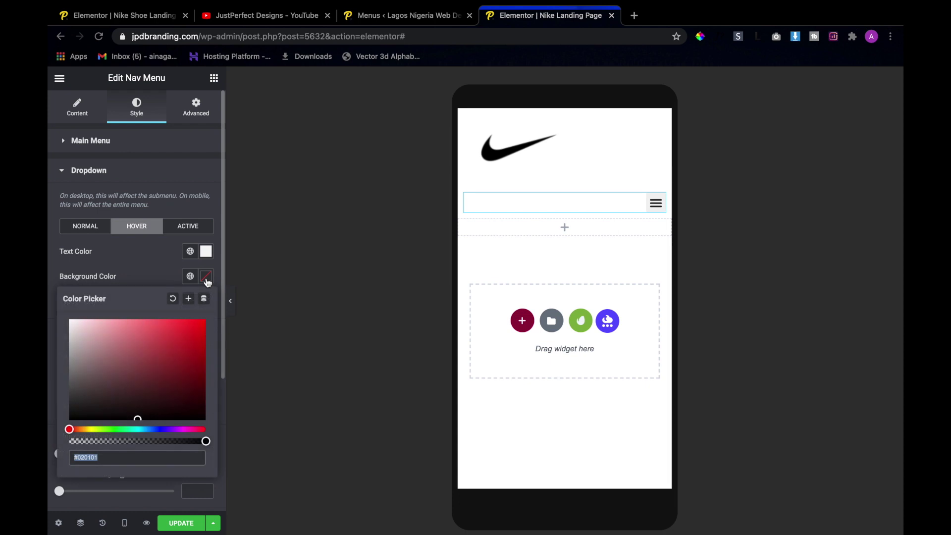
{"action": "type", "text": "282828"}
{"action": "left_click", "coordinate": [206, 277]}
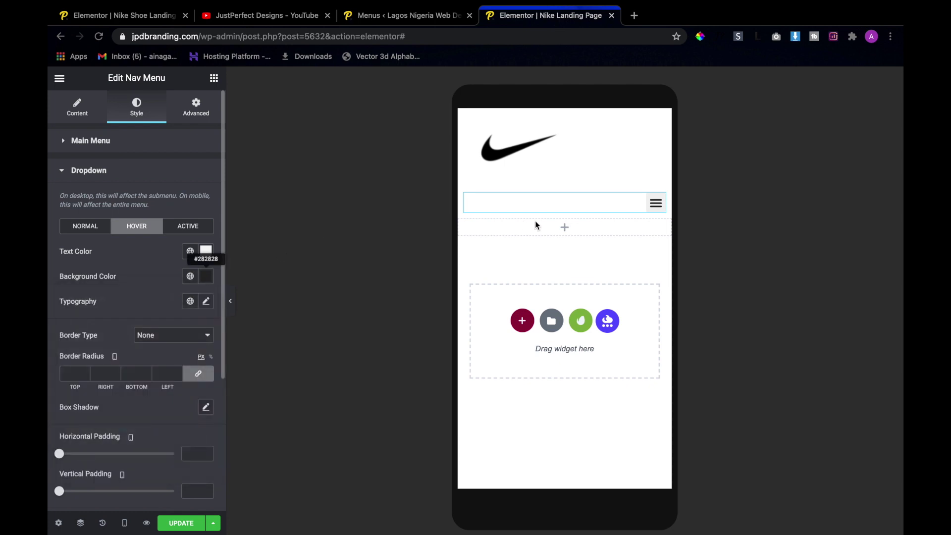
Expand the mobile menu in the preview, set the dropdown's vertical padding to 15, and collapse the menu
{"action": "mouse_move", "coordinate": [651, 209]}
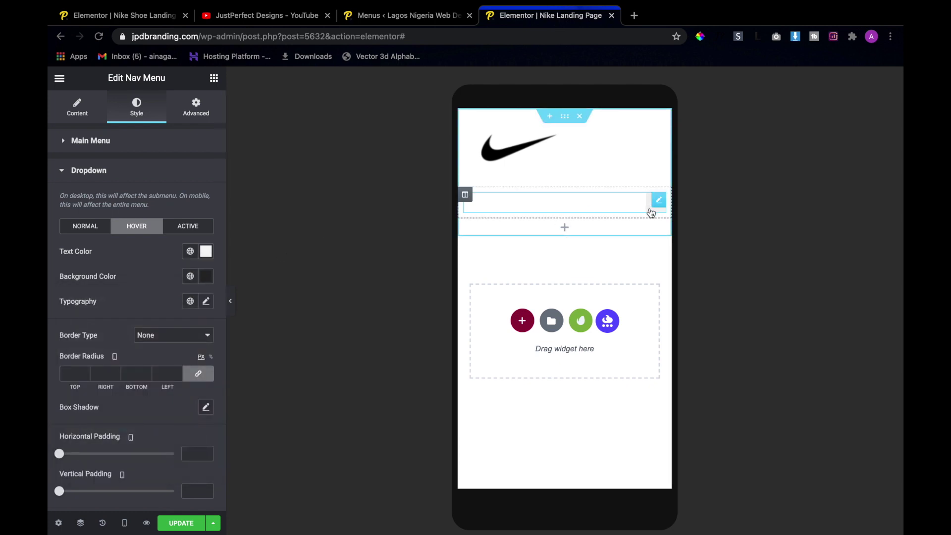
{"action": "left_click", "coordinate": [651, 211]}
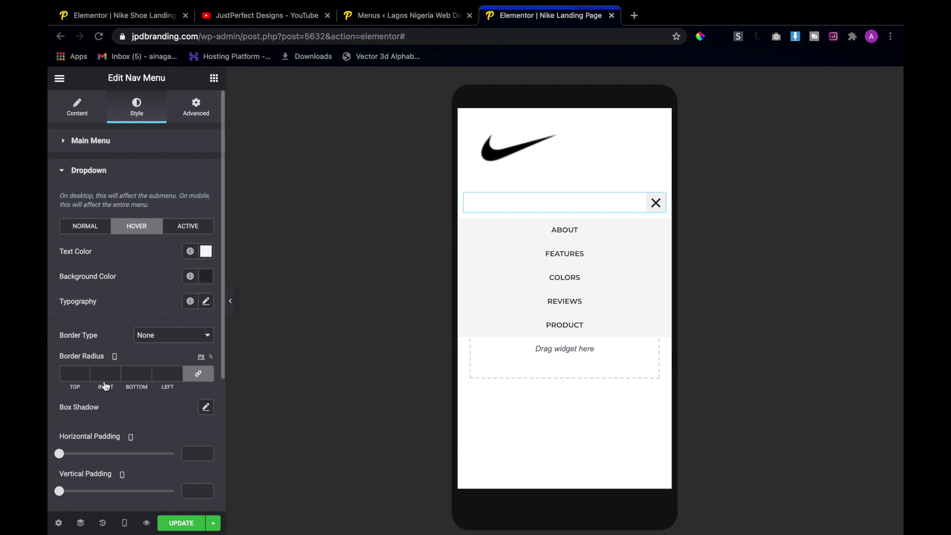
{"action": "scroll", "coordinate": [110, 435], "scroll_direction": "down", "scroll_amount": 3}
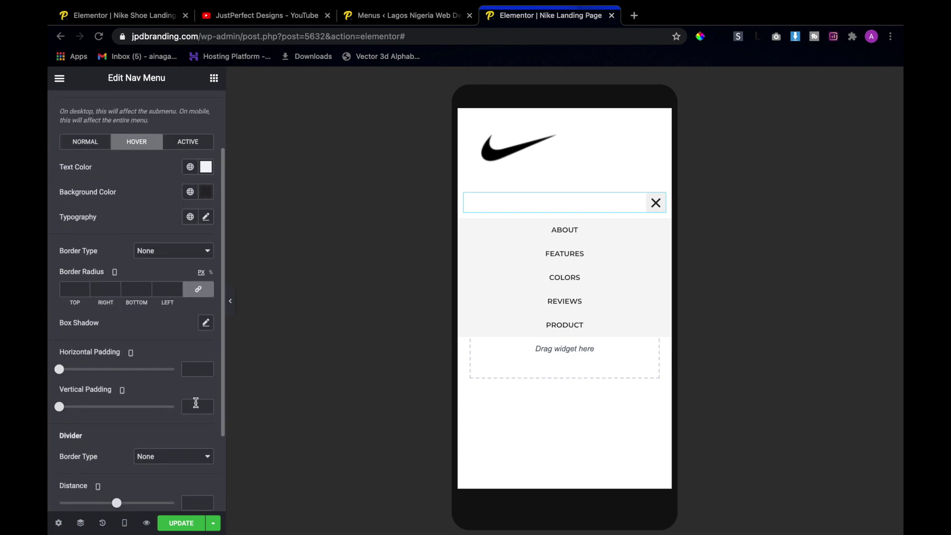
{"action": "left_click", "coordinate": [194, 408]}
{"action": "type", "text": "15"}
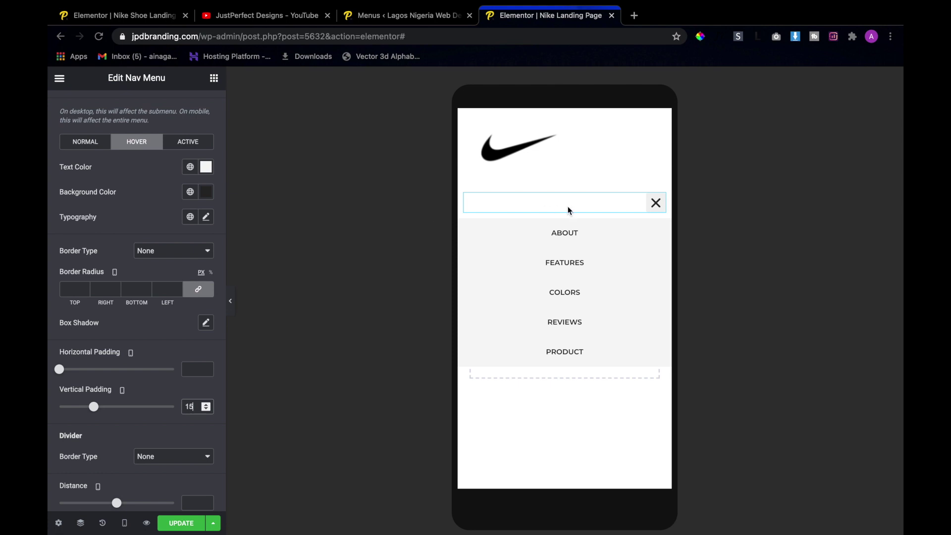
{"action": "left_click", "coordinate": [649, 208]}
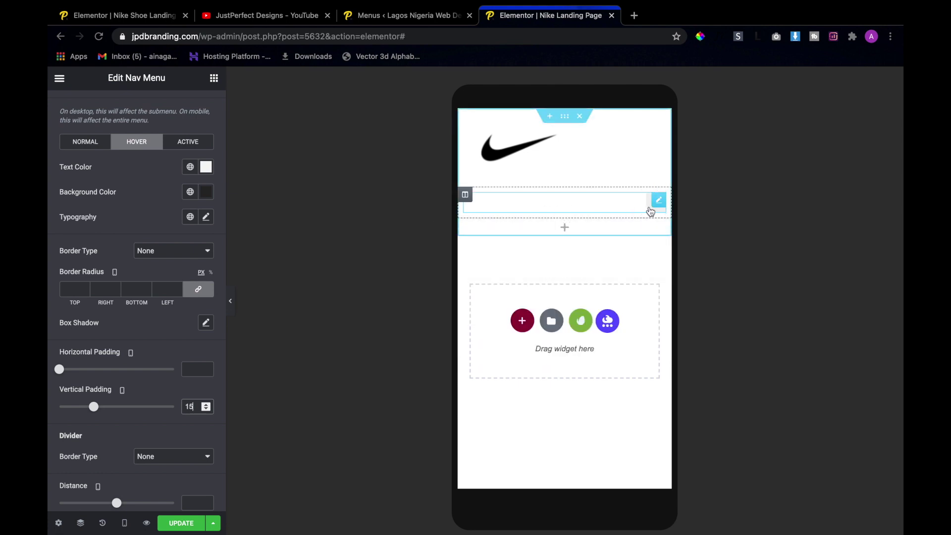
{"action": "scroll", "coordinate": [64, 179], "scroll_direction": "down", "scroll_amount": 1}
{"action": "scroll", "coordinate": [64, 179], "scroll_direction": "down", "scroll_amount": 5}
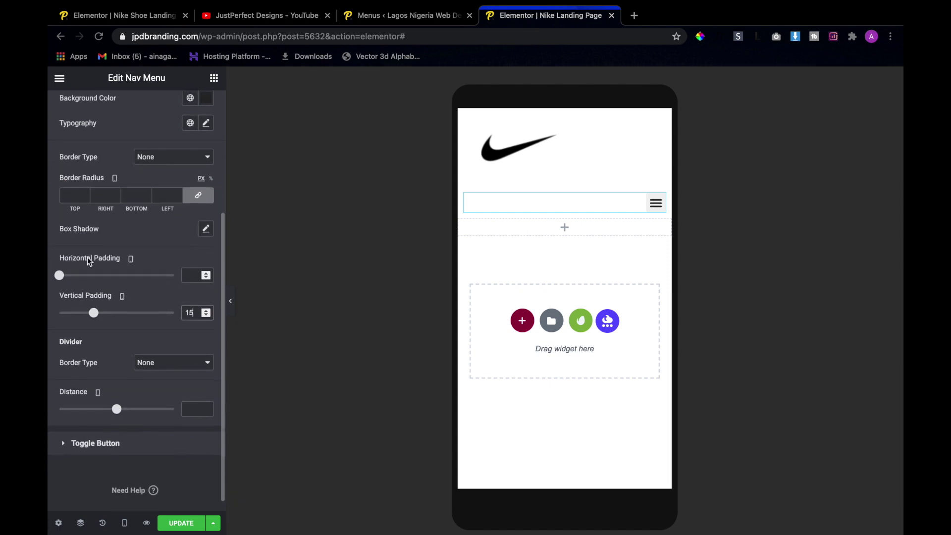